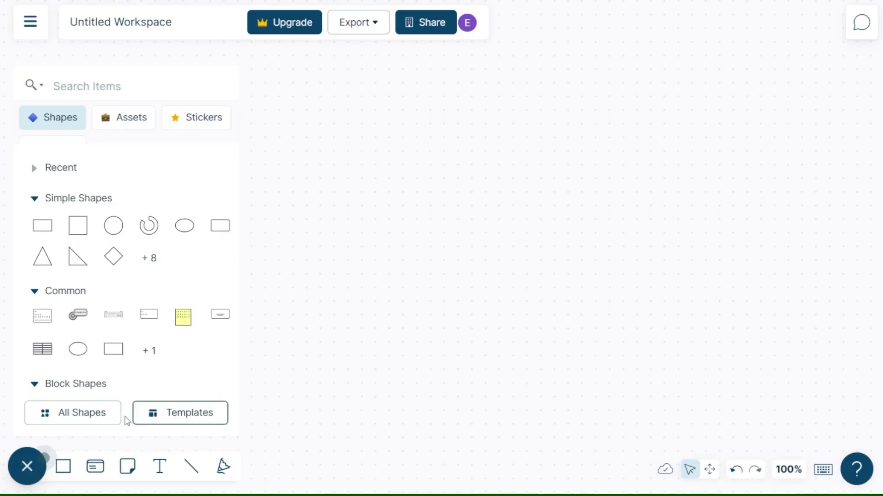
Step: Search Browse Shapes for 'UML' and add the UML Class group to the shapes panel
{"action": "left_click", "coordinate": [95, 421]}
{"action": "left_click", "coordinate": [388, 77]}
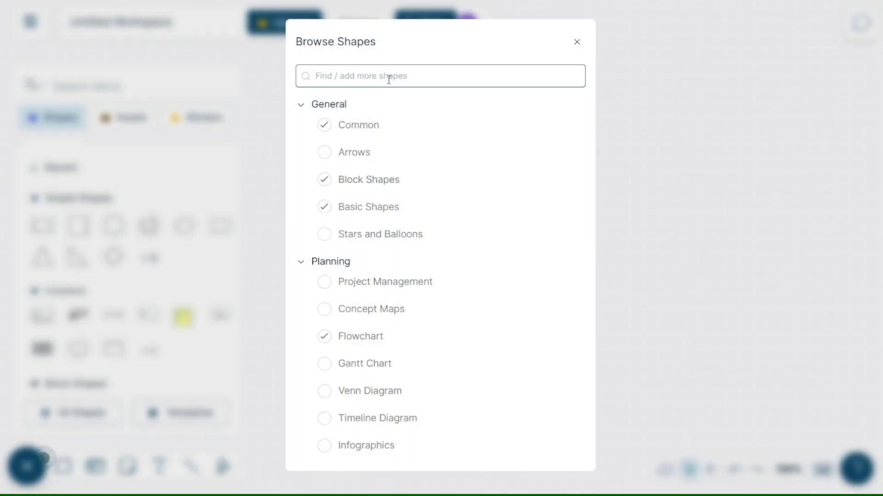
{"action": "type", "text": "UML"}
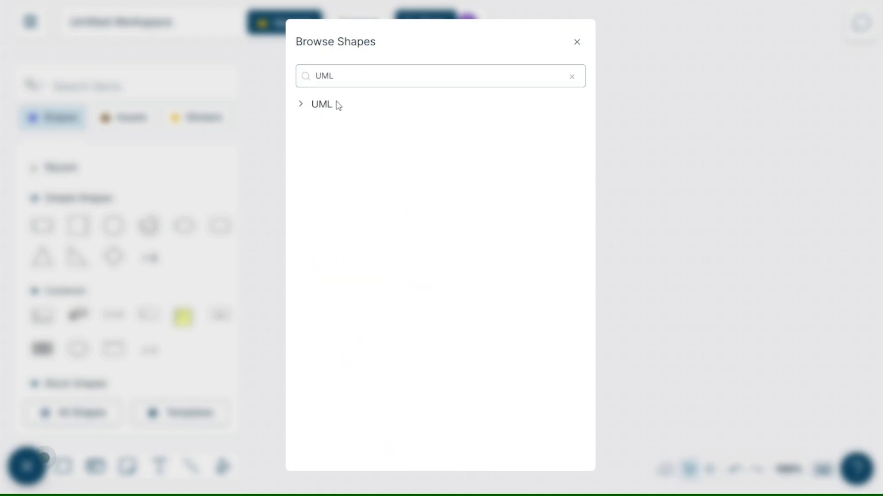
{"action": "left_click", "coordinate": [322, 105]}
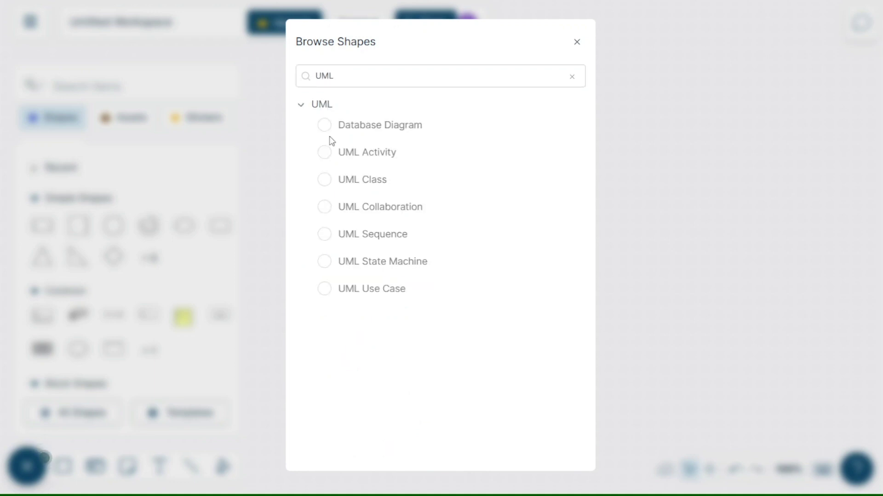
{"action": "left_click", "coordinate": [325, 180]}
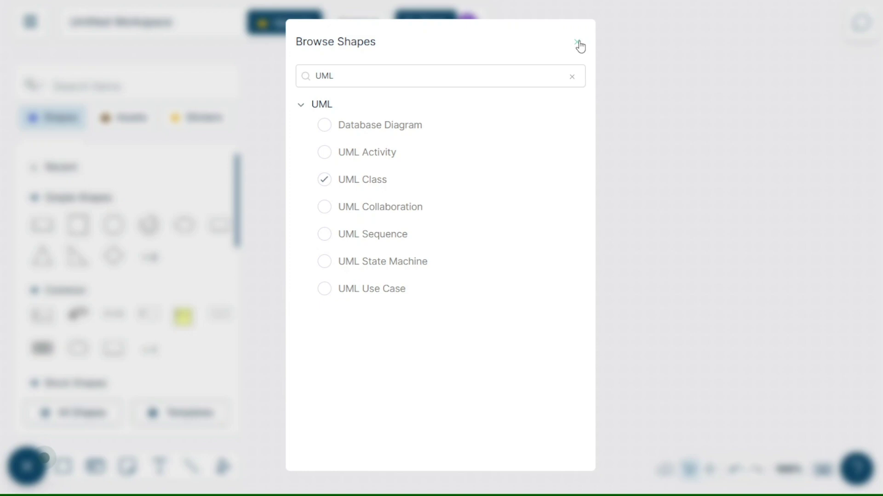
{"action": "left_click", "coordinate": [578, 43]}
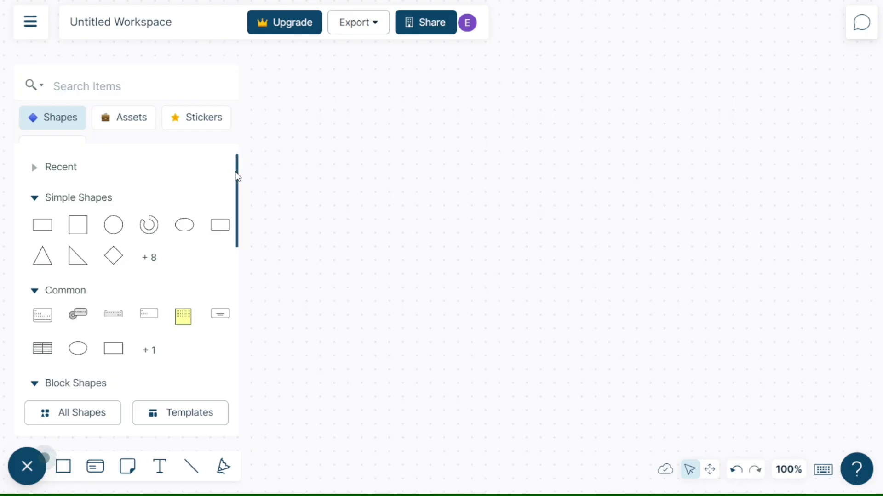
{"action": "scroll", "coordinate": [232, 259], "scroll_direction": "down", "scroll_amount": 5}
{"action": "scroll", "coordinate": [232, 259], "scroll_direction": "down", "scroll_amount": 5}
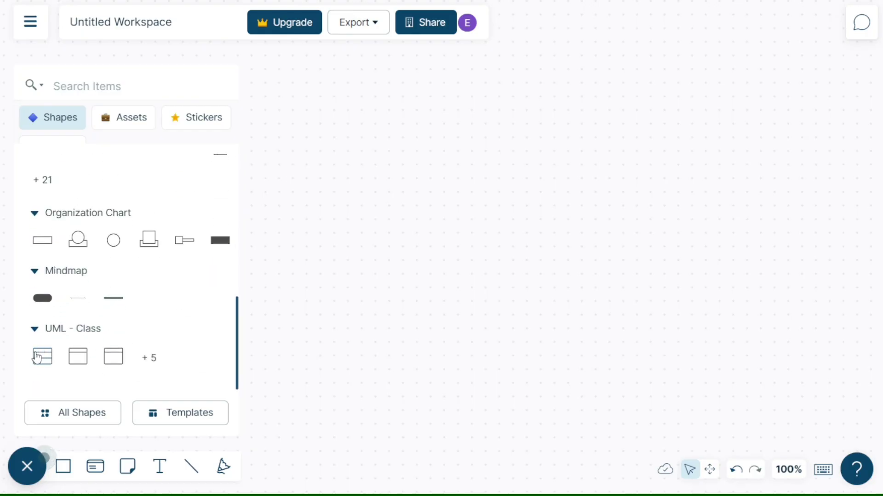
Step: Place two UML class boxes on the canvas and pin an 'OK' comment above them
{"action": "left_click_drag", "start_coordinate": [42, 356], "coordinate": [346, 217]}
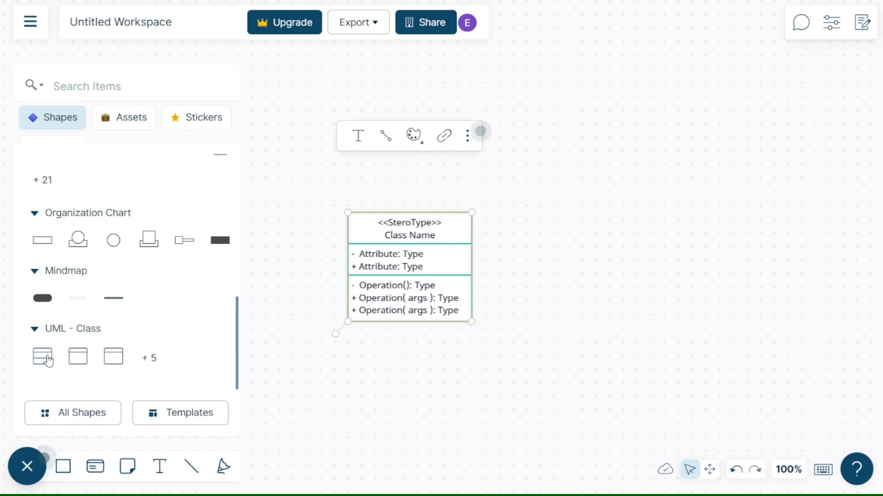
{"action": "left_click_drag", "start_coordinate": [43, 359], "coordinate": [673, 244]}
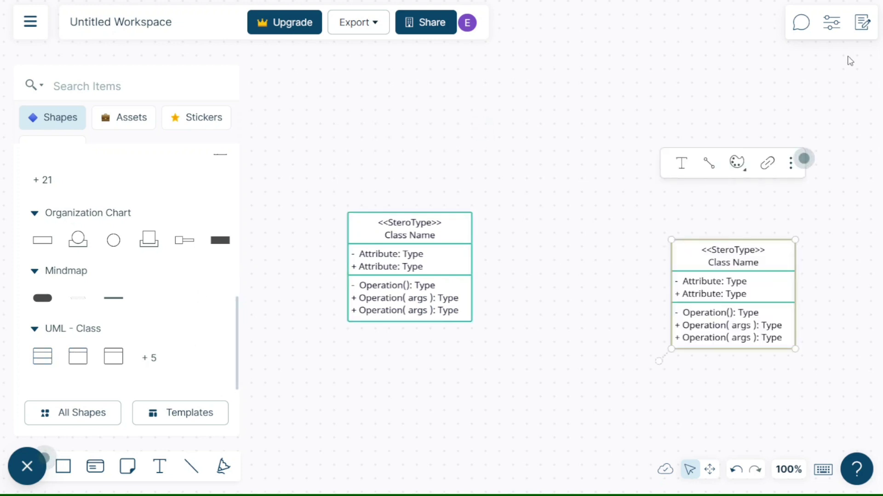
{"action": "left_click", "coordinate": [801, 22]}
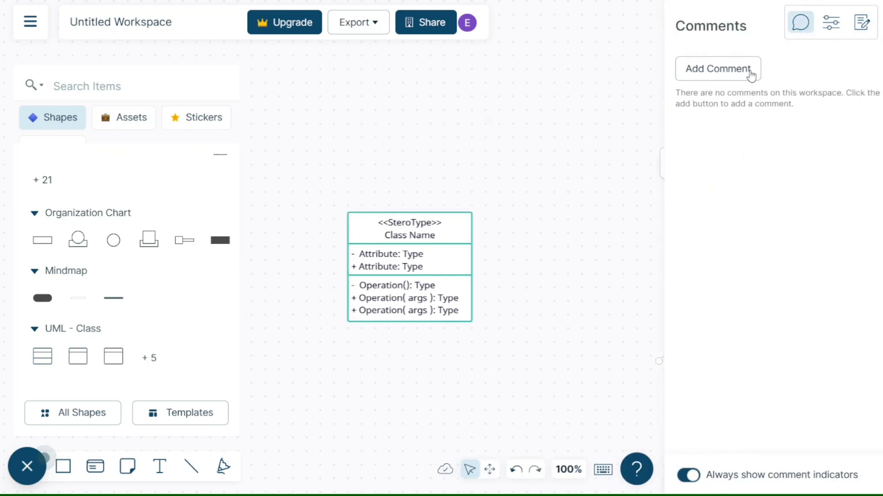
{"action": "left_click", "coordinate": [725, 82]}
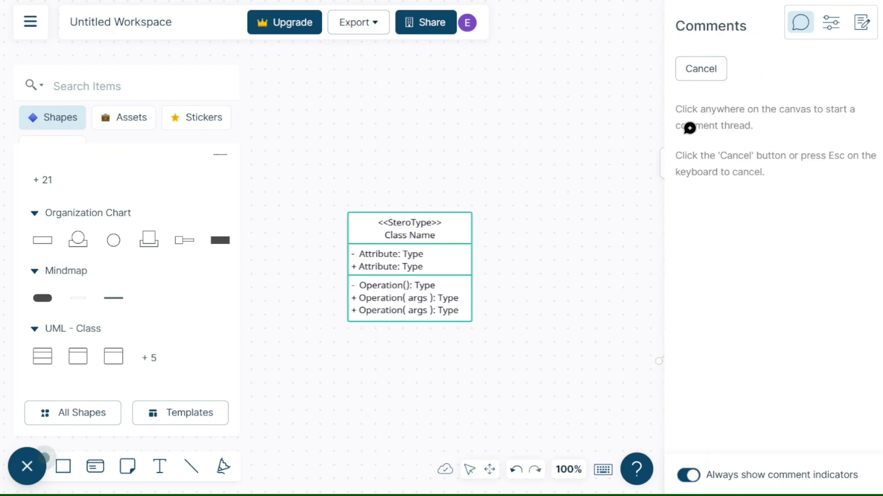
{"action": "left_click", "coordinate": [505, 116]}
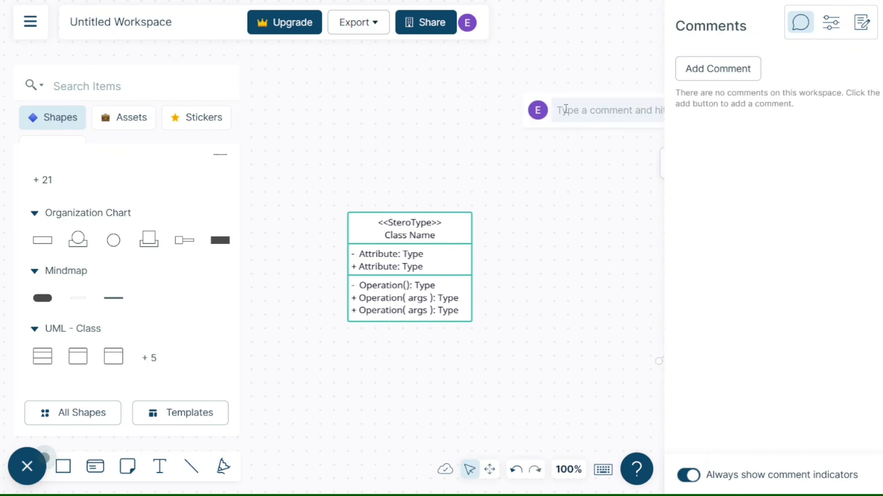
{"action": "type", "text": "OK"}
{"action": "key", "text": "Return"}
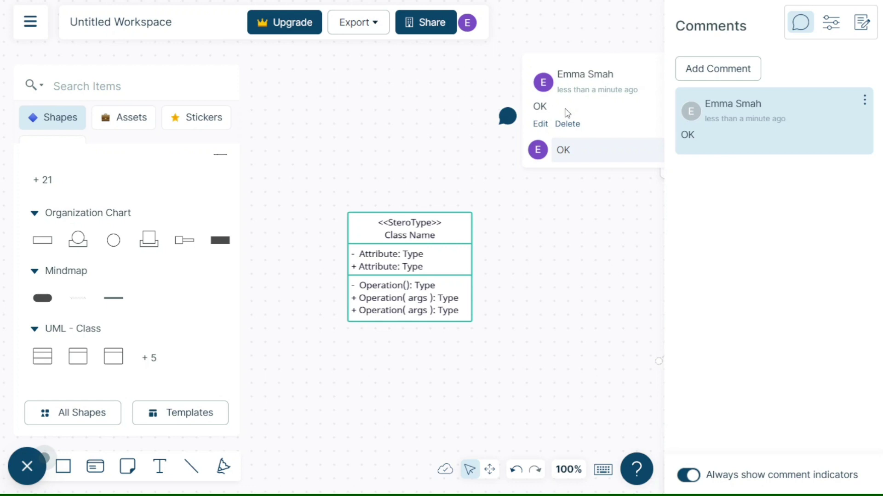
{"action": "left_click", "coordinate": [408, 154]}
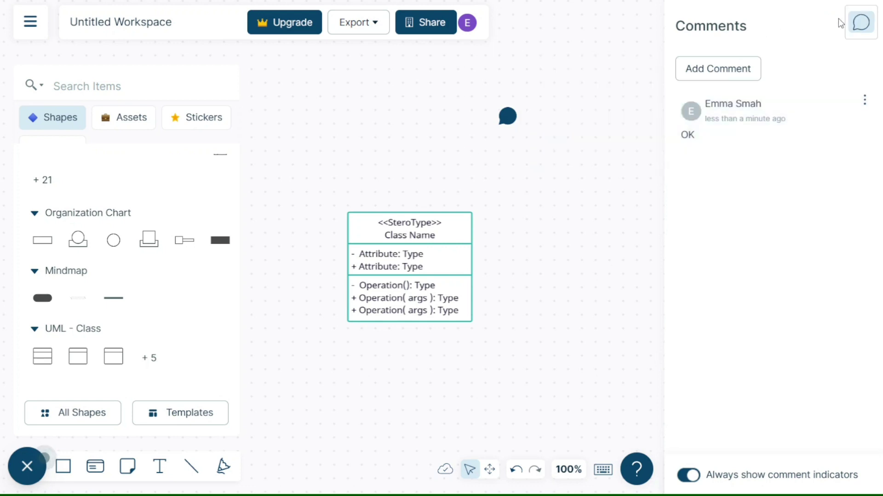
{"action": "left_click", "coordinate": [858, 26]}
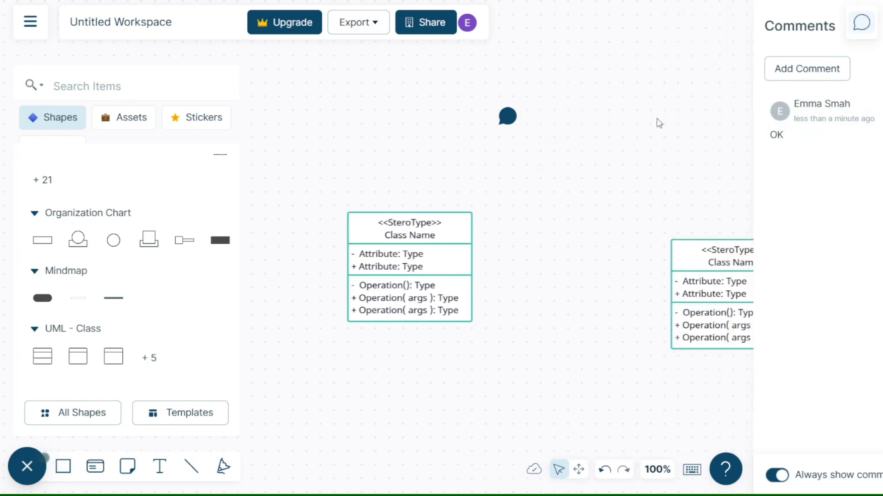
Step: Draw a line out from the left class box's right edge
{"action": "left_click", "coordinate": [191, 466]}
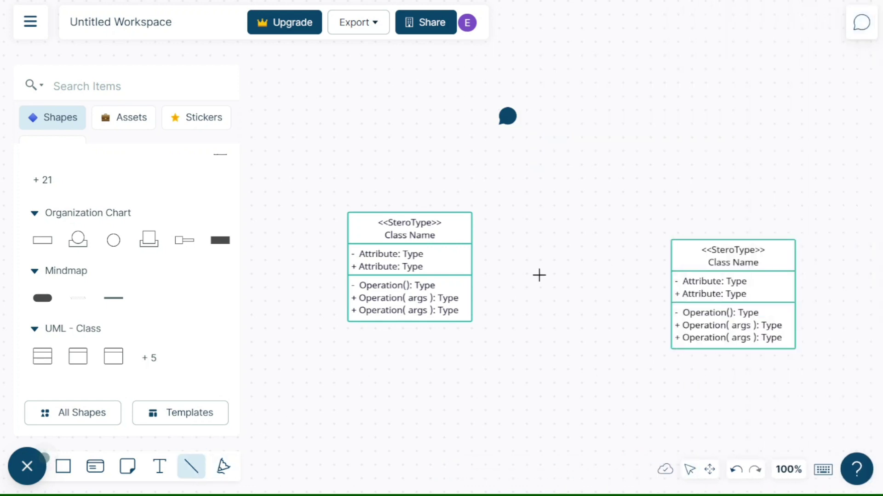
{"action": "left_click", "coordinate": [472, 268]}
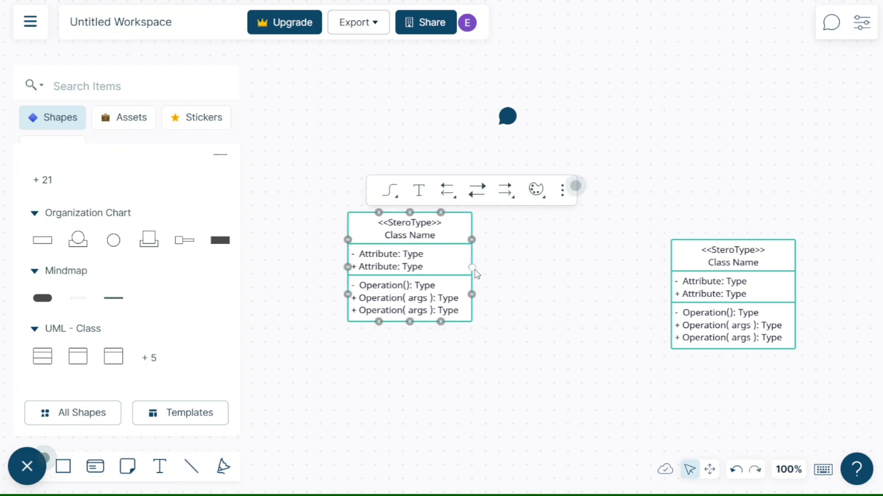
{"action": "left_click_drag", "start_coordinate": [473, 271], "coordinate": [568, 273]}
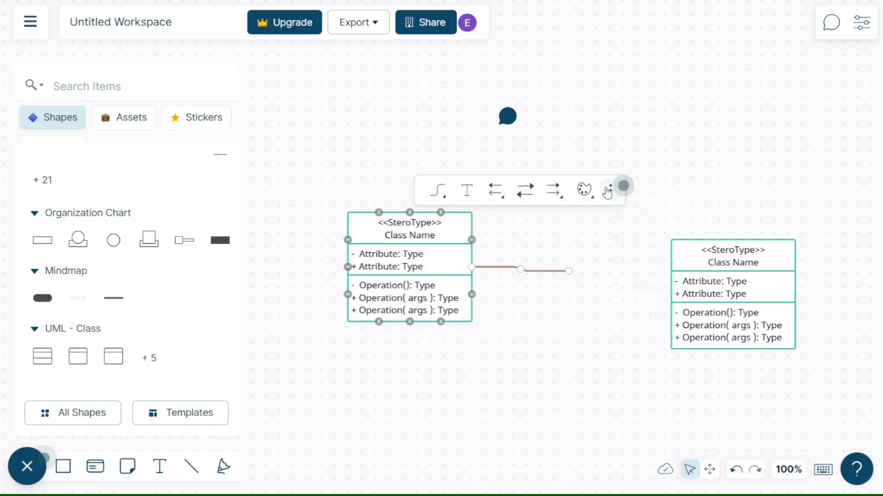
Step: Show the Recently Edited dashboard with its blank and template workspace options
{"action": "mouse_move", "coordinate": [608, 193]}
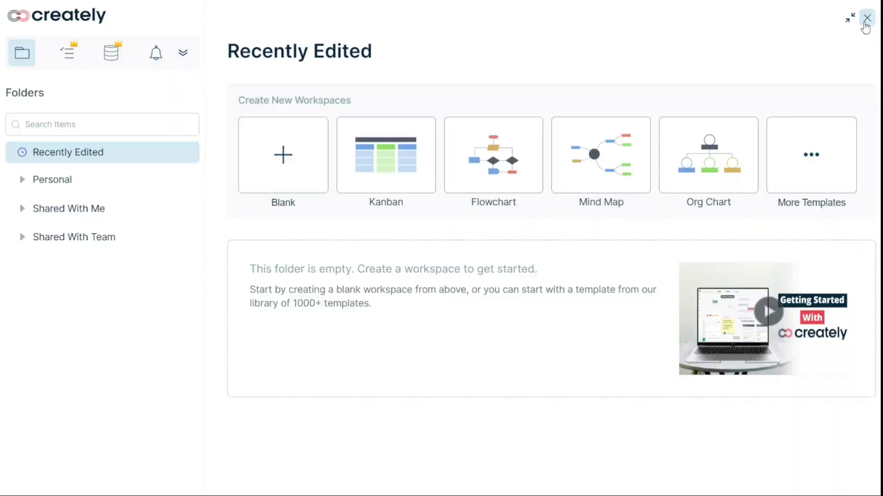
{"action": "left_click", "coordinate": [867, 18]}
{"action": "left_click", "coordinate": [45, 26]}
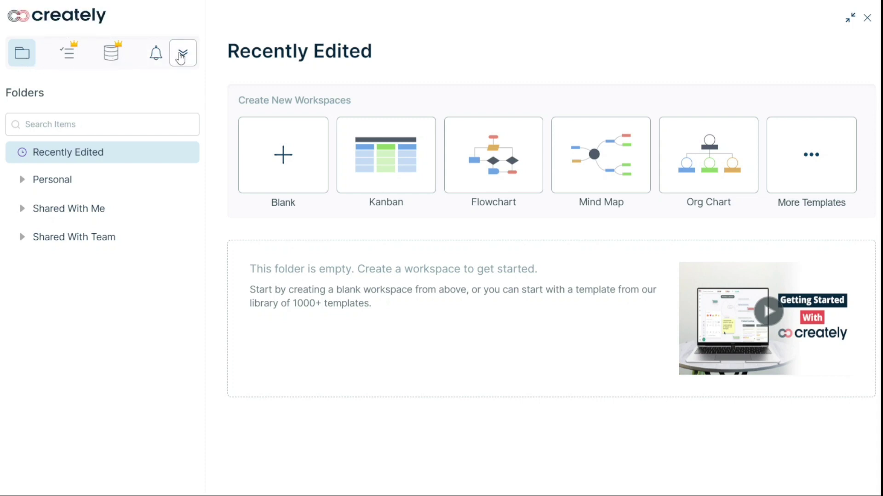
{"action": "left_click", "coordinate": [180, 58]}
{"action": "left_click", "coordinate": [181, 58]}
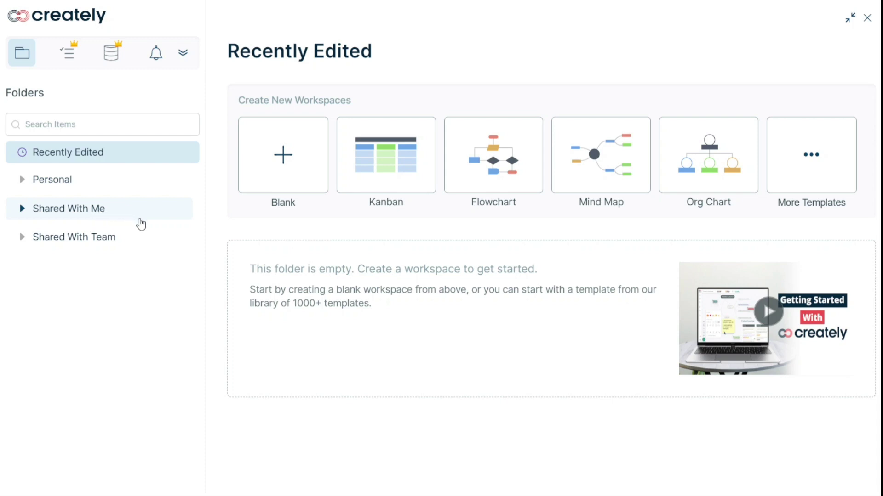
Step: Expand the Shared With Team folder, then return to Recently Edited
{"action": "left_click", "coordinate": [86, 247]}
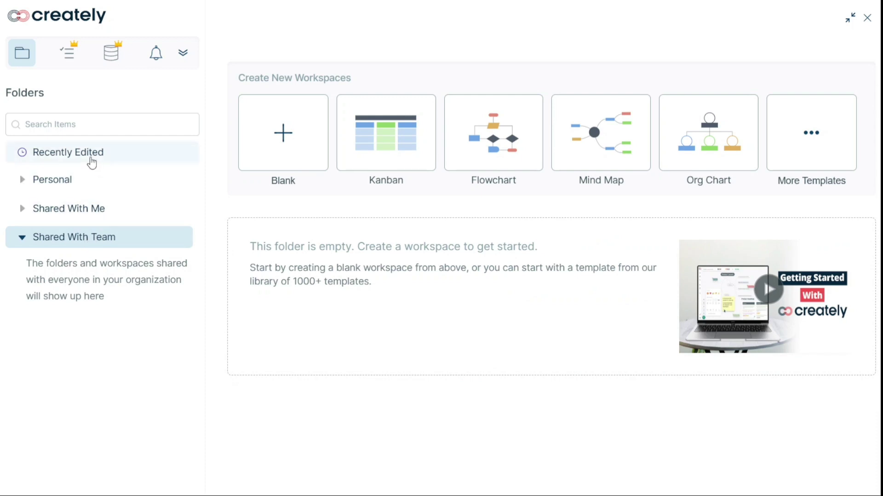
{"action": "left_click", "coordinate": [92, 158]}
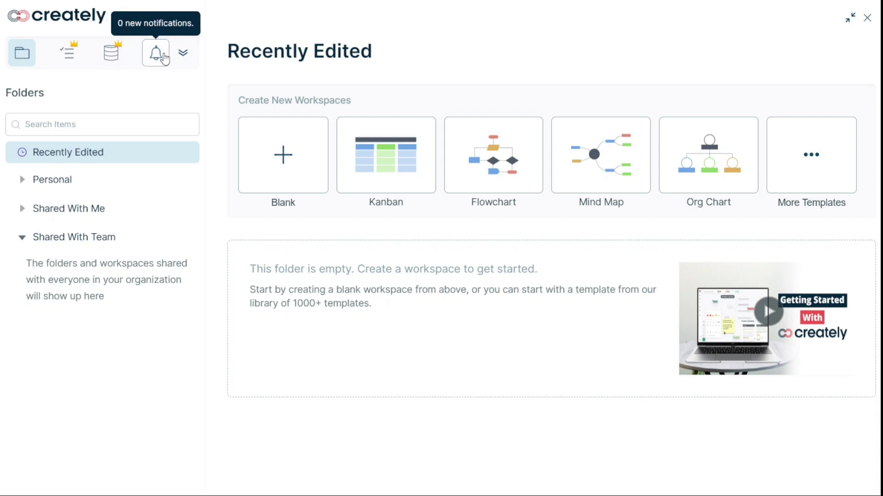
Step: Check notifications, go back to the folder list, and open the Display Rules/History/Account/Sign out options list
{"action": "left_click", "coordinate": [157, 56]}
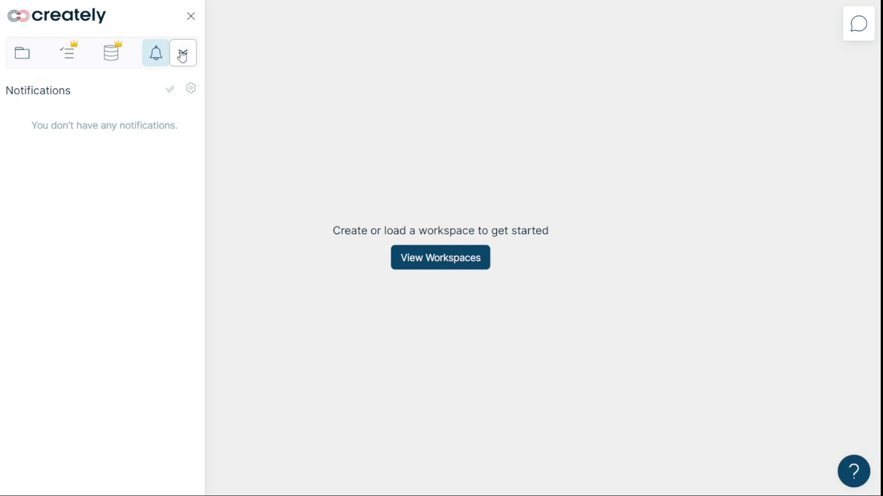
{"action": "left_click", "coordinate": [183, 54]}
{"action": "left_click", "coordinate": [174, 61]}
{"action": "left_click", "coordinate": [183, 56]}
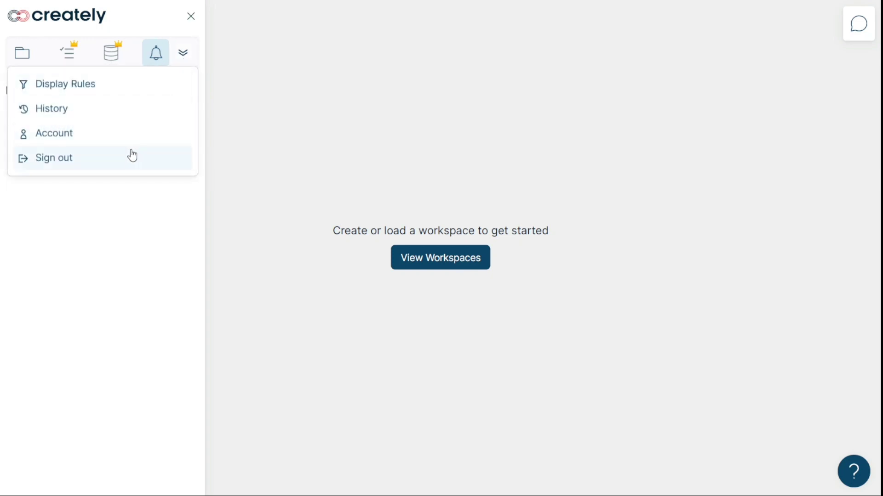
{"action": "left_click", "coordinate": [133, 119]}
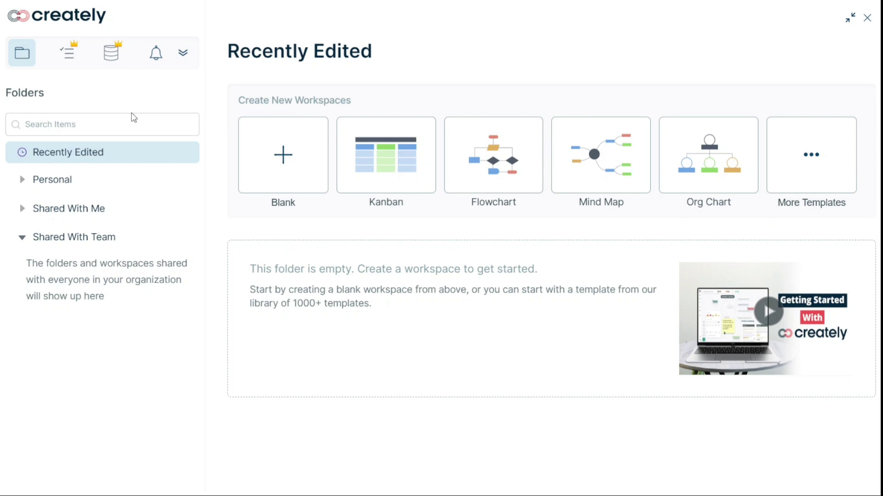
{"action": "left_click", "coordinate": [185, 62]}
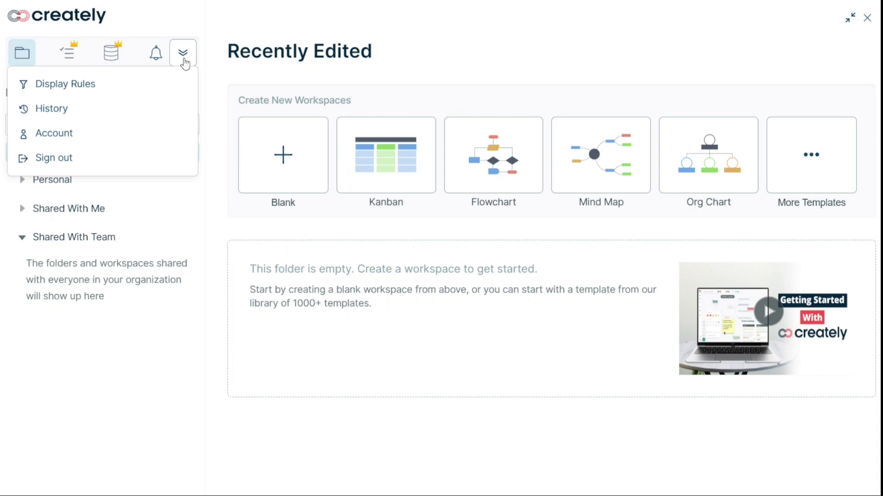
Step: Close the options list and browse Personal, Recently Edited, then the empty Home folder
{"action": "left_click", "coordinate": [185, 63]}
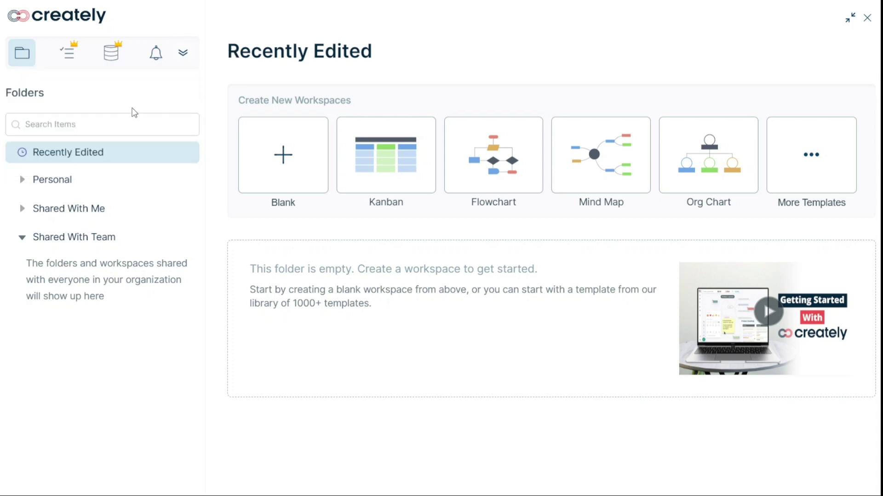
{"action": "left_click", "coordinate": [111, 192]}
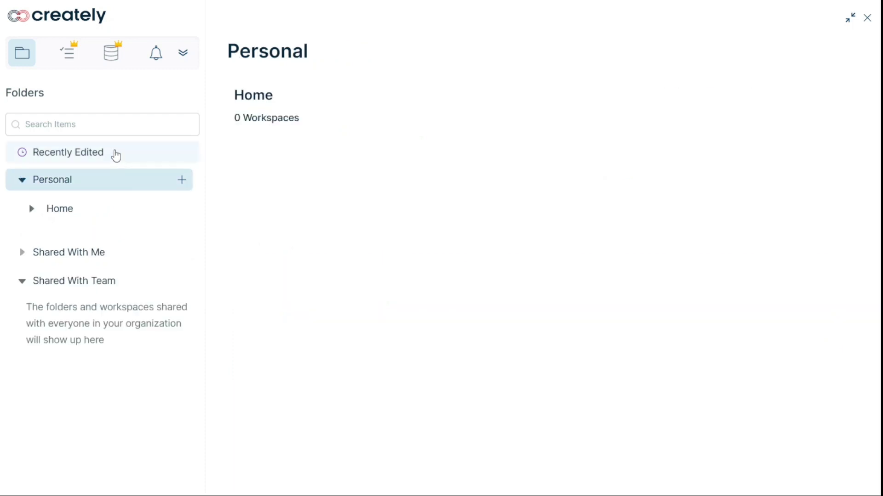
{"action": "left_click", "coordinate": [115, 154]}
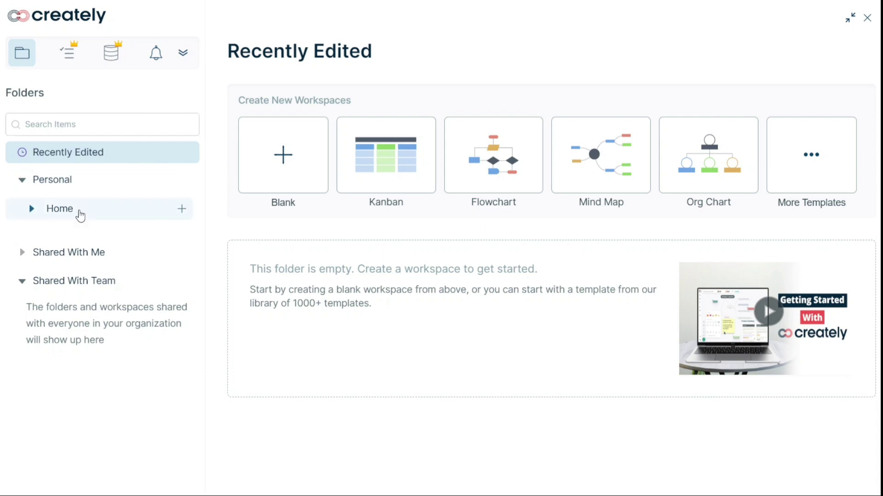
{"action": "left_click", "coordinate": [80, 215]}
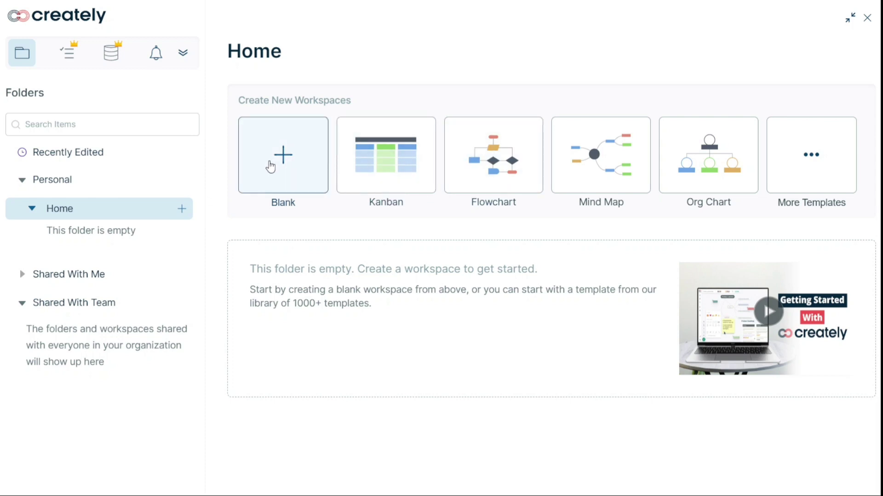
Step: Create a blank Untitled Workspace and reopen the Home folder to see it listed
{"action": "left_click", "coordinate": [270, 166]}
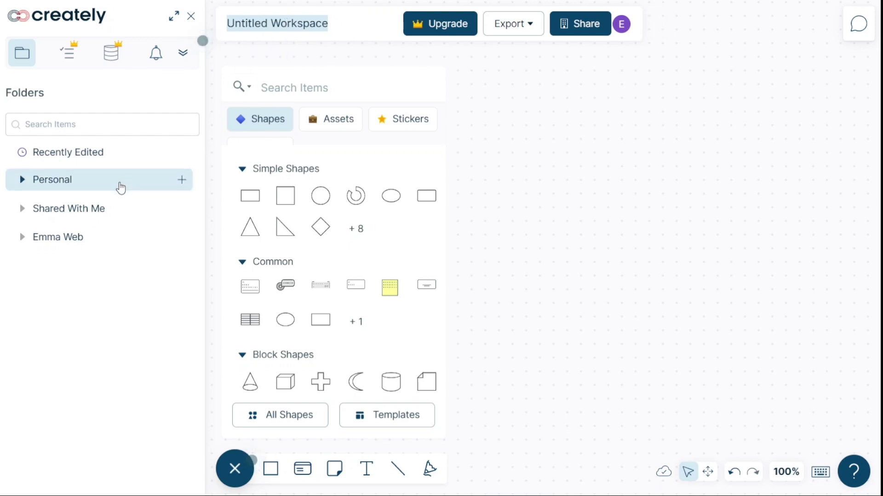
{"action": "left_click", "coordinate": [121, 188]}
{"action": "left_click", "coordinate": [103, 214]}
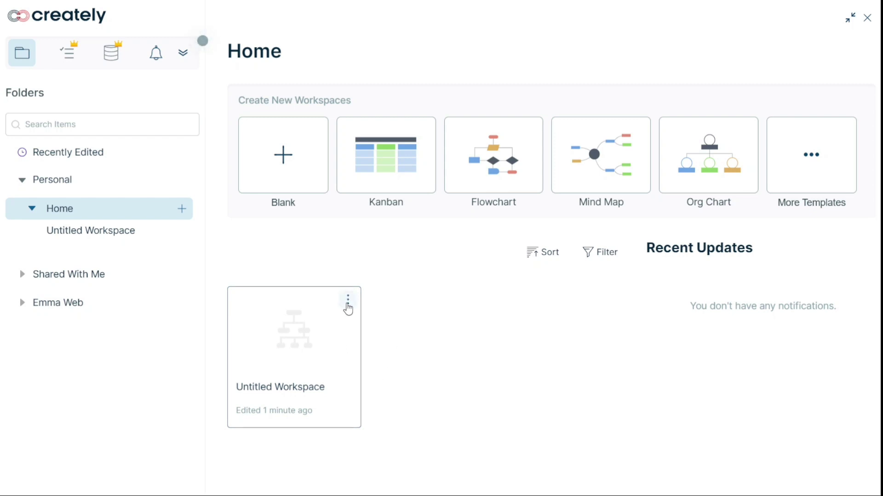
Step: Choose Rename from the Untitled Workspace card's menu, then open the workspace in the editor
{"action": "left_click", "coordinate": [348, 304]}
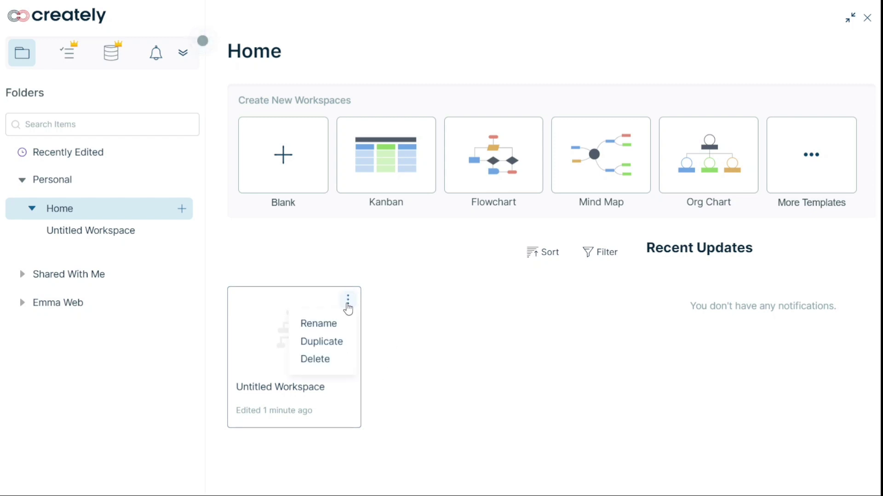
{"action": "left_click", "coordinate": [320, 325]}
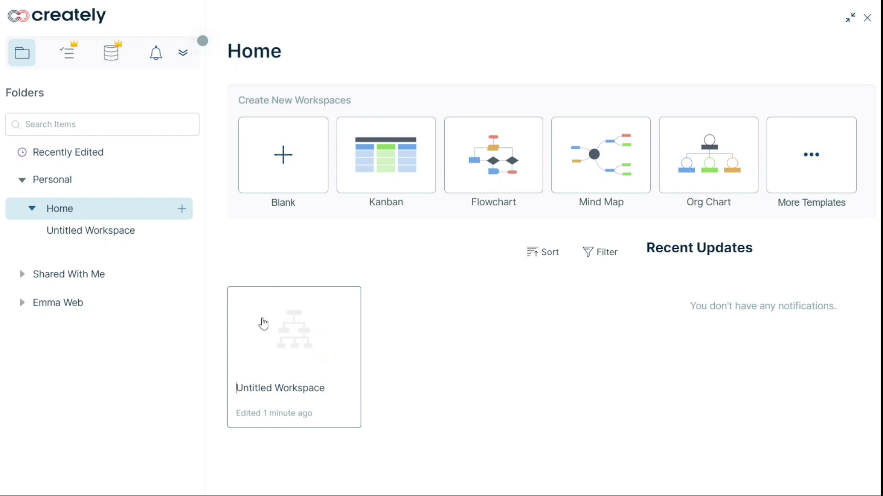
{"action": "left_click", "coordinate": [268, 331]}
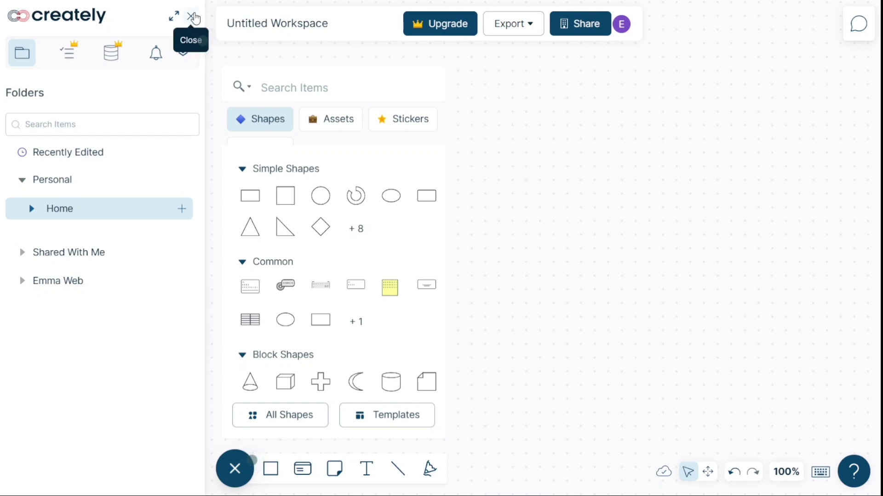
Step: Close the Folders panel so only the empty canvas and shape library remain
{"action": "left_click", "coordinate": [193, 17]}
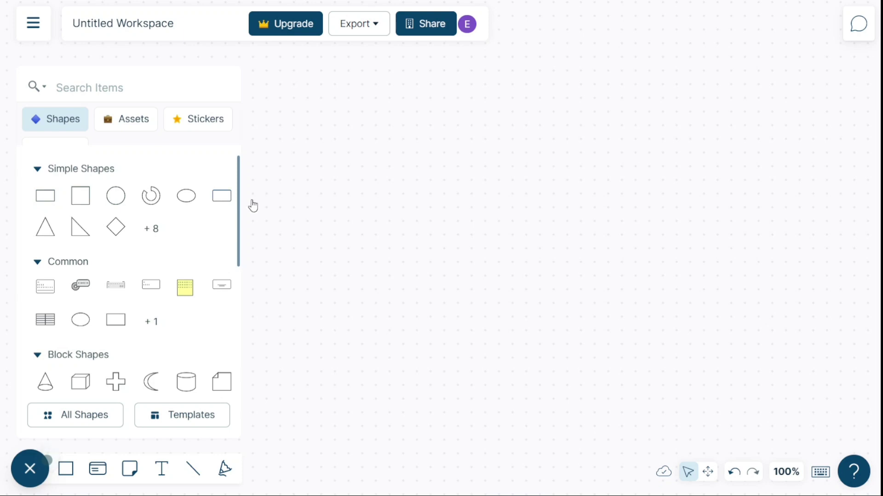
Step: Place a rounded rectangle mid-canvas, then view the empty Assets tab
{"action": "left_click_drag", "start_coordinate": [252, 206], "coordinate": [432, 176]}
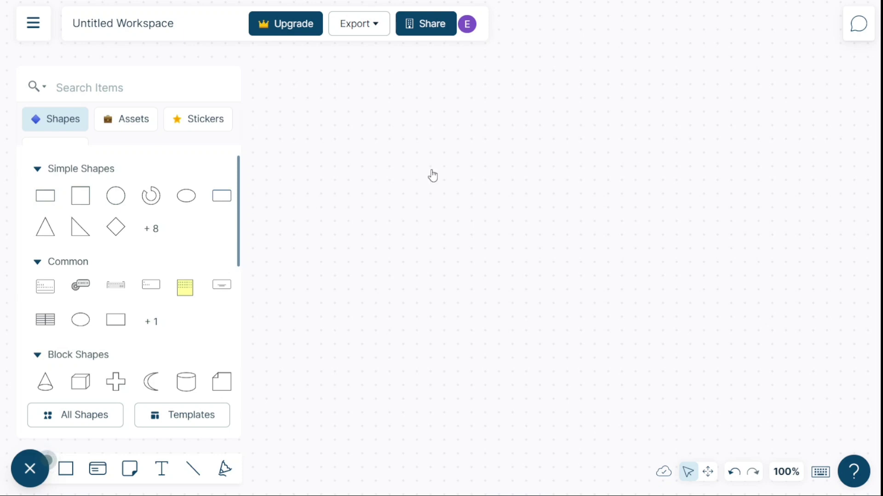
{"action": "left_click", "coordinate": [350, 220]}
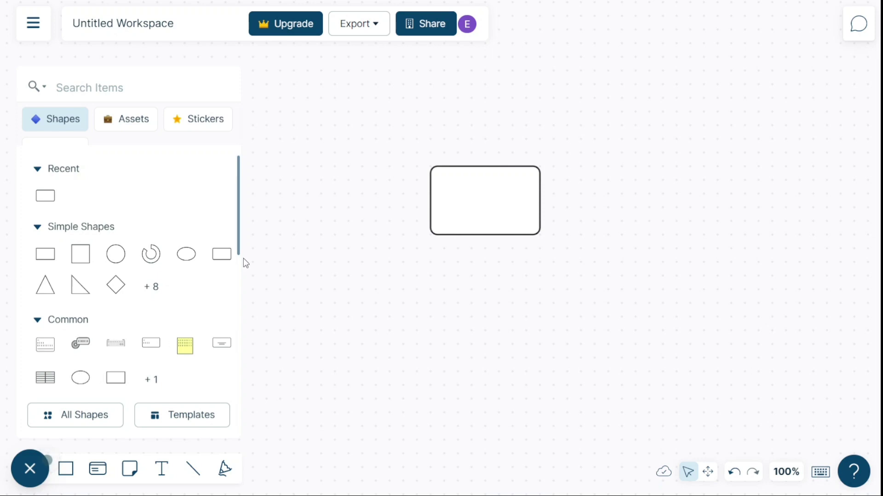
{"action": "left_click_drag", "start_coordinate": [239, 236], "coordinate": [233, 423]}
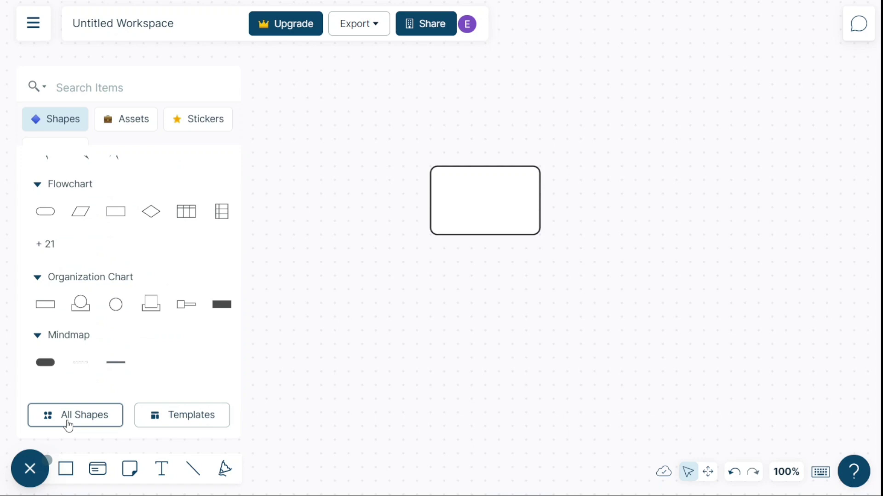
{"action": "left_click", "coordinate": [117, 124]}
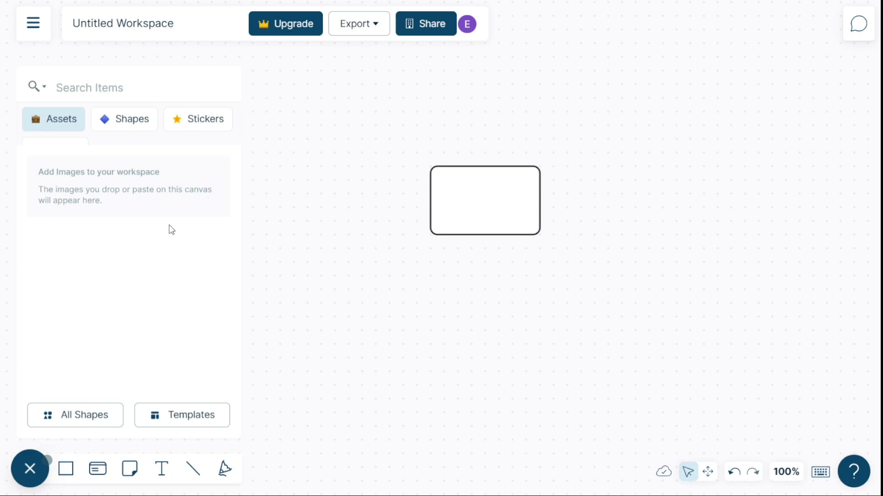
Step: Browse the Stickers library, then the Frames library with grids, boards, device frames and swimlanes
{"action": "left_click", "coordinate": [203, 126]}
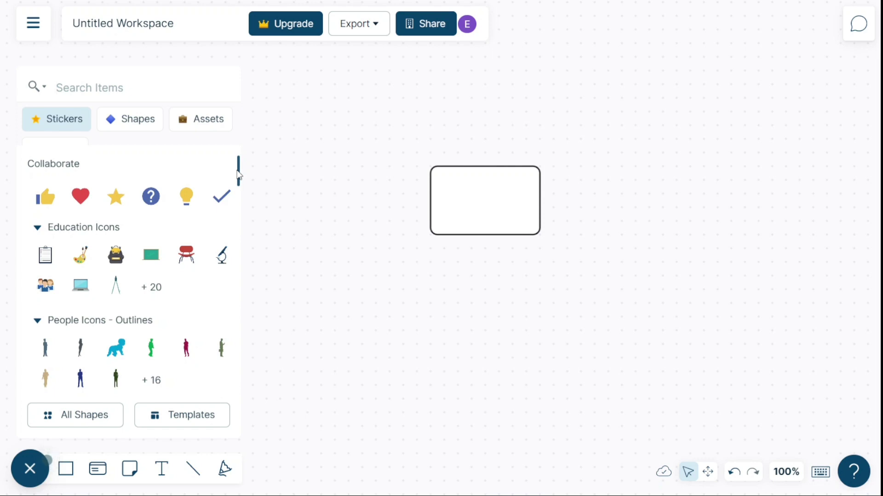
{"action": "left_click", "coordinate": [65, 149]}
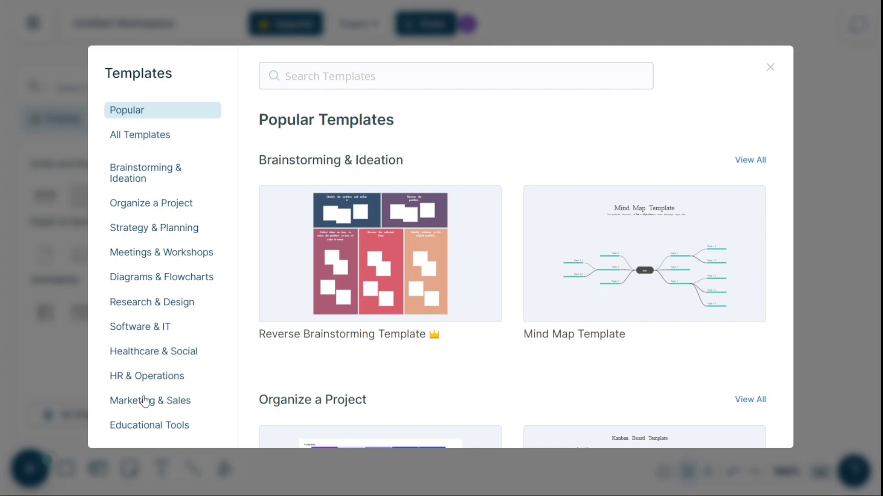
{"action": "left_click", "coordinate": [770, 69]}
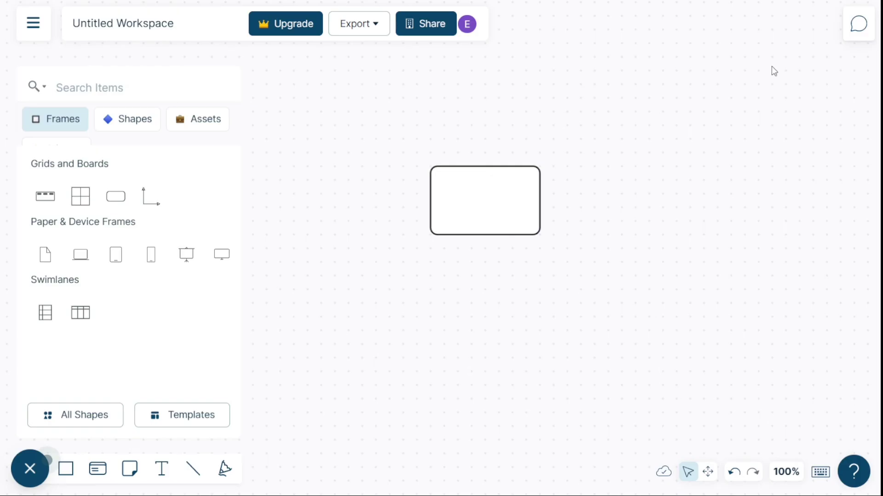
Step: Open the Comments panel and start a comment, discarding the first empty comment box
{"action": "left_click", "coordinate": [860, 28]}
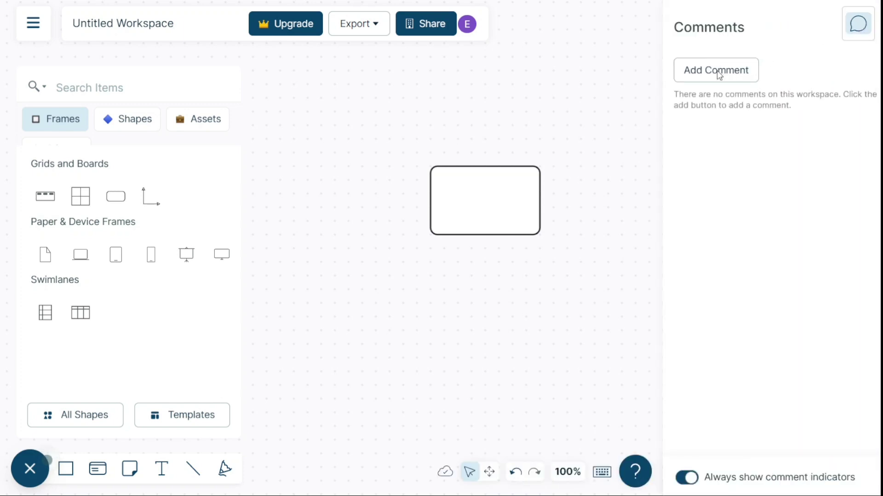
{"action": "left_click", "coordinate": [719, 74]}
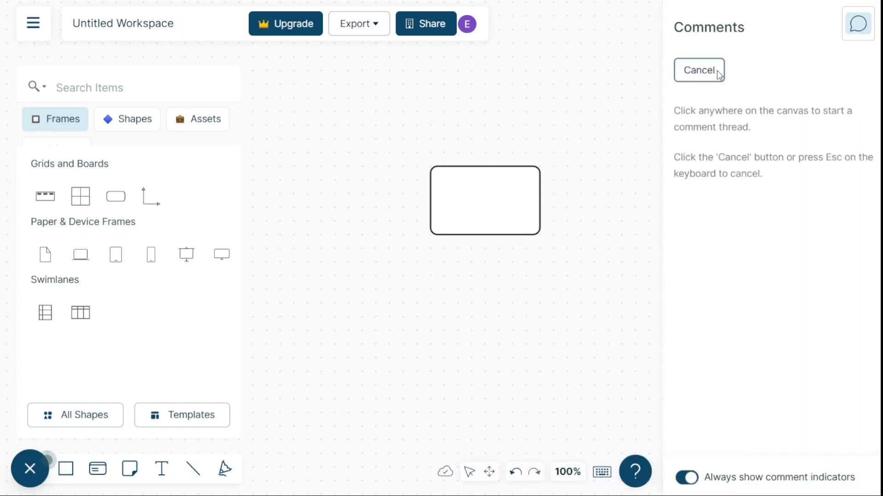
{"action": "left_click", "coordinate": [543, 79]}
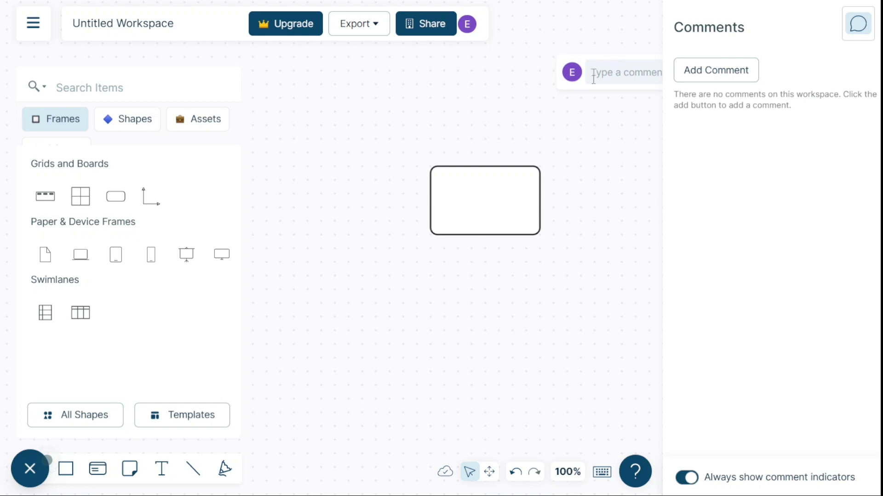
{"action": "left_click", "coordinate": [642, 146]}
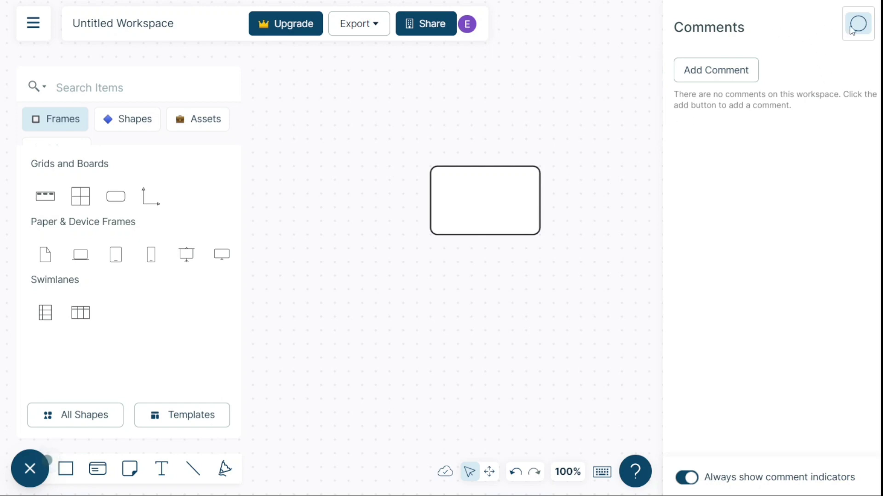
Step: Pin an 'ok' comment above the rectangle, close the panel, and return the library to Shapes
{"action": "left_click", "coordinate": [708, 77]}
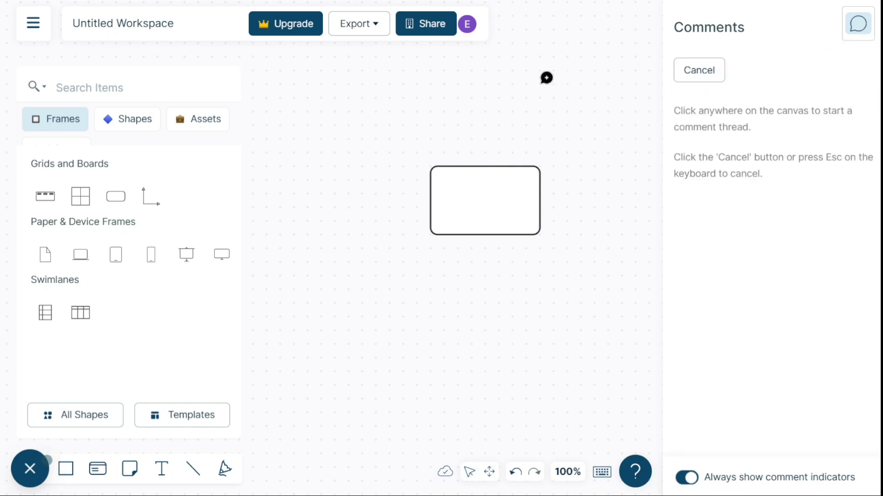
{"action": "left_click", "coordinate": [400, 112]}
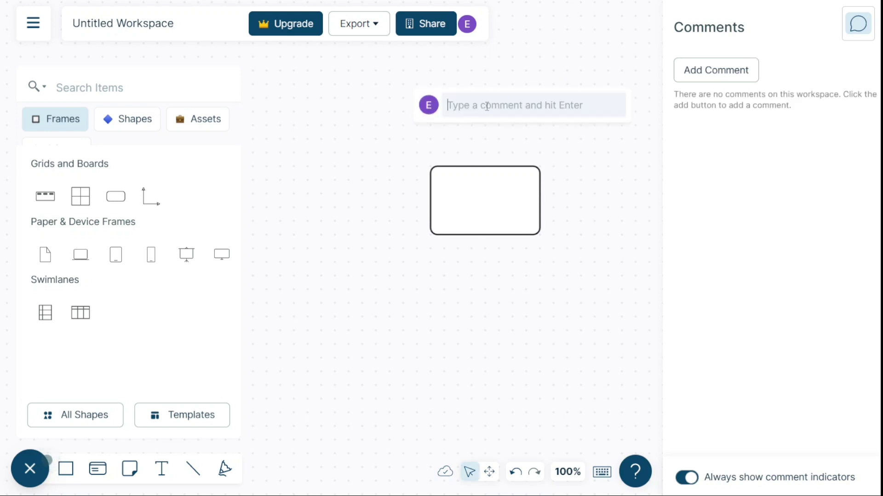
{"action": "type", "text": "ok"}
{"action": "key", "text": "Return"}
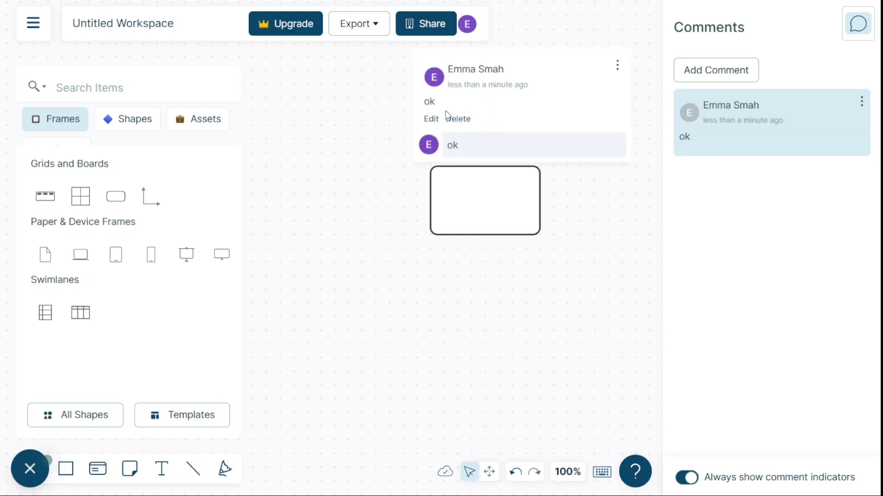
{"action": "left_click", "coordinate": [381, 125]}
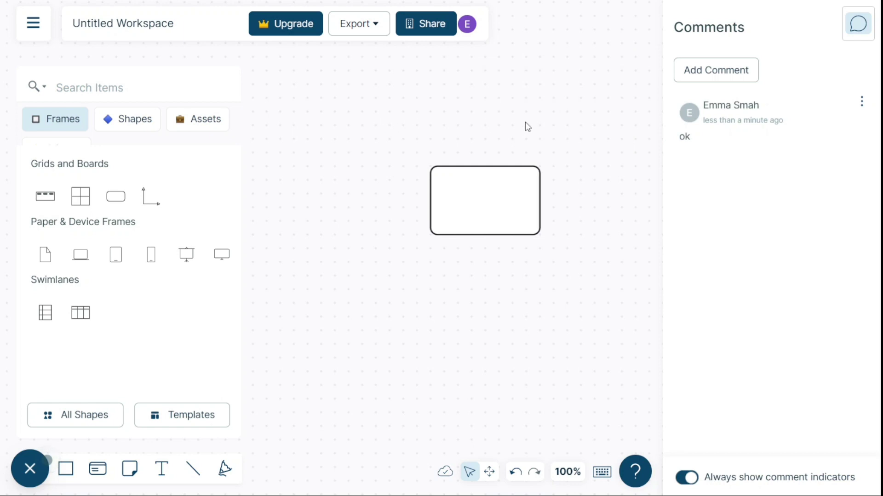
{"action": "left_click", "coordinate": [858, 23]}
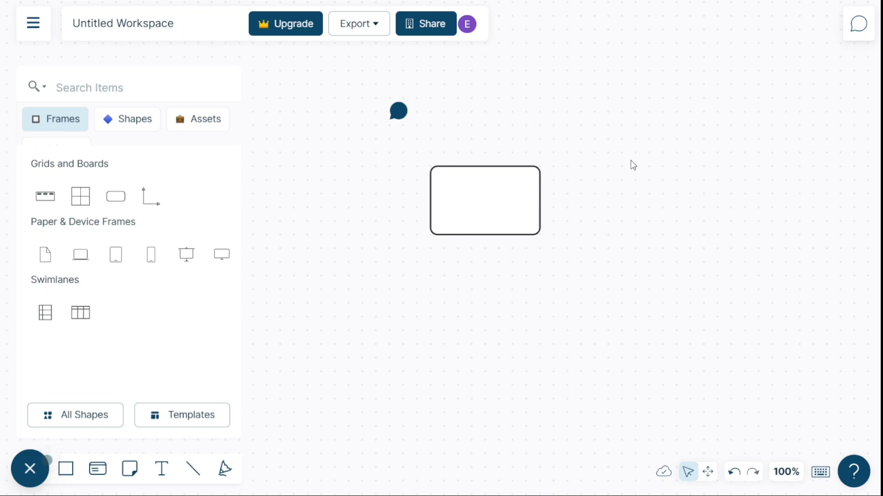
{"action": "left_click", "coordinate": [402, 117]}
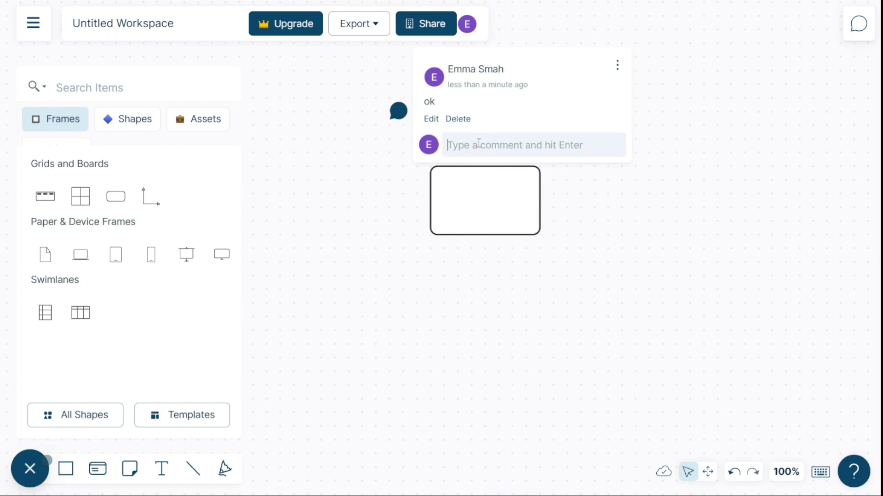
{"action": "left_click", "coordinate": [405, 284]}
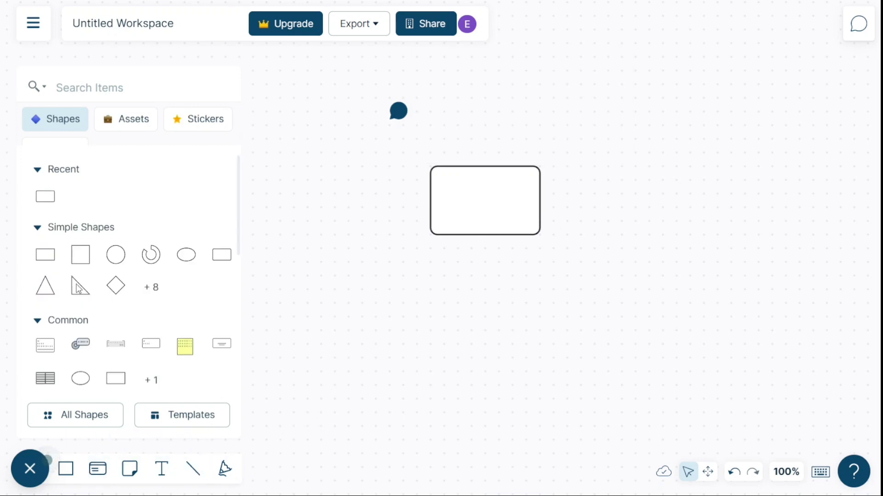
Step: Add a square below the rectangle and draw a connector from the rectangle's left side down-left
{"action": "left_click_drag", "start_coordinate": [86, 254], "coordinate": [459, 315]}
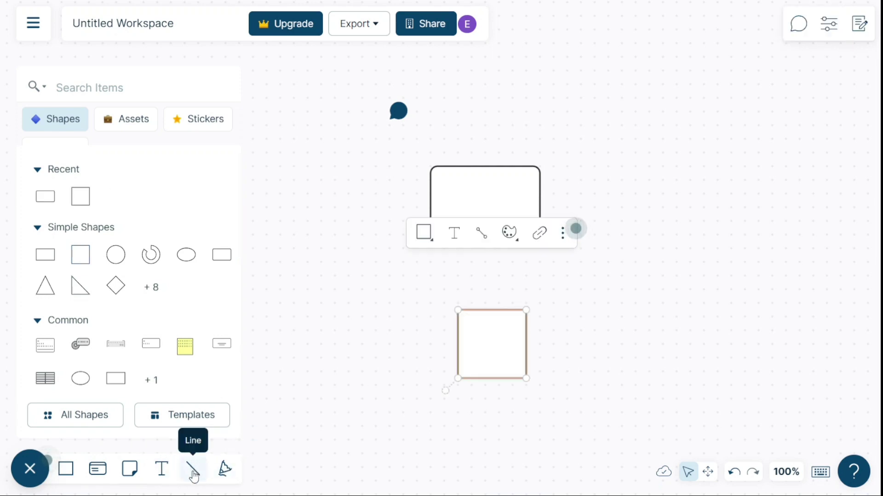
{"action": "left_click", "coordinate": [193, 472]}
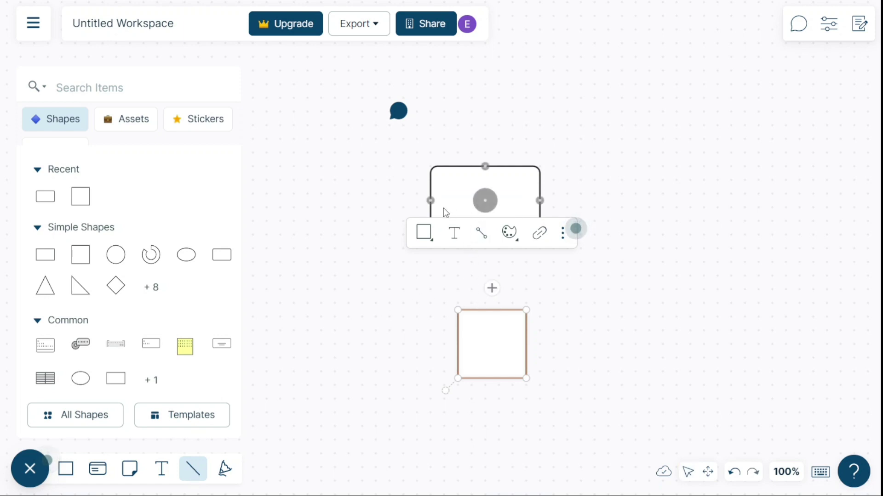
{"action": "left_click", "coordinate": [430, 201]}
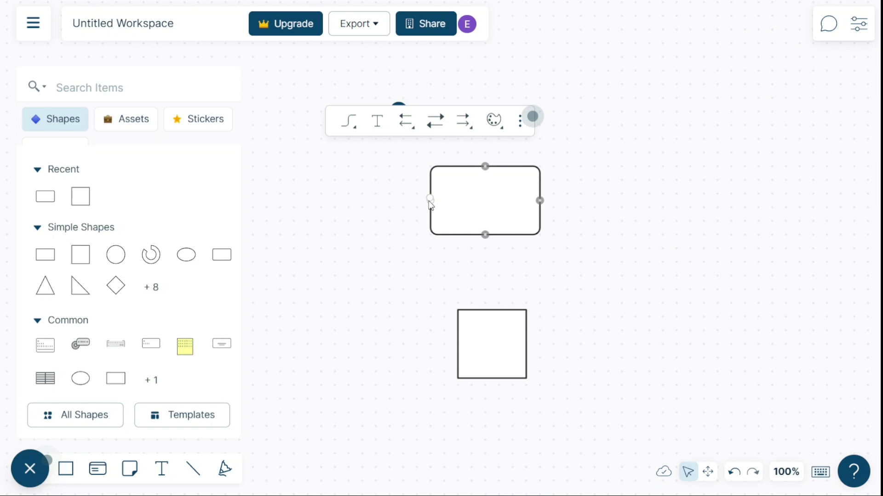
{"action": "left_click_drag", "start_coordinate": [430, 202], "coordinate": [328, 358]}
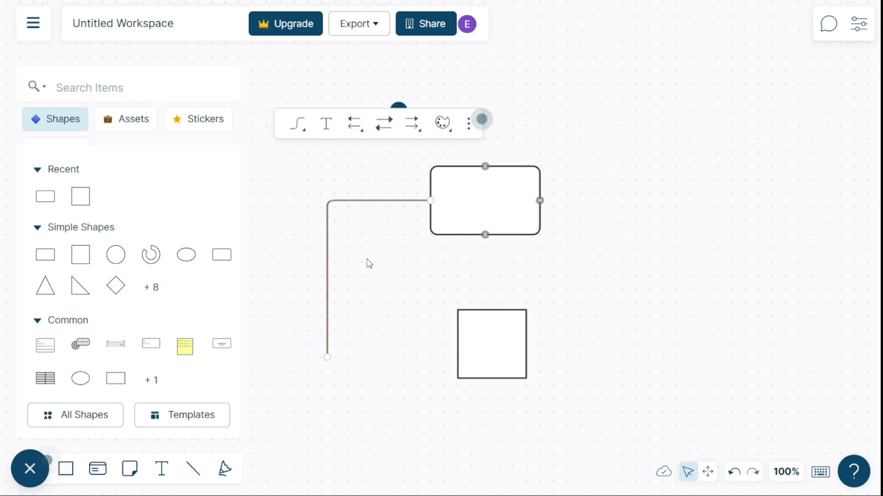
Step: Review the connector's Line Style choices (Smooth Angled) and its extra options menu
{"action": "left_click", "coordinate": [298, 124]}
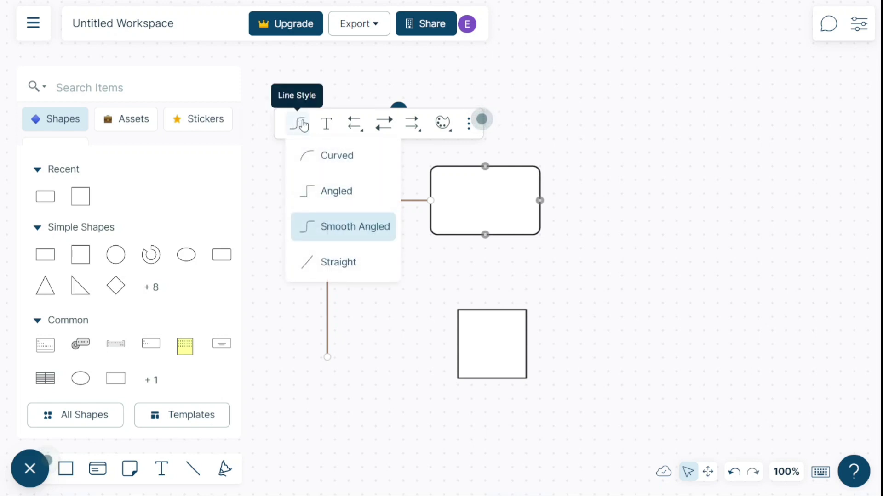
{"action": "left_click", "coordinate": [303, 124]}
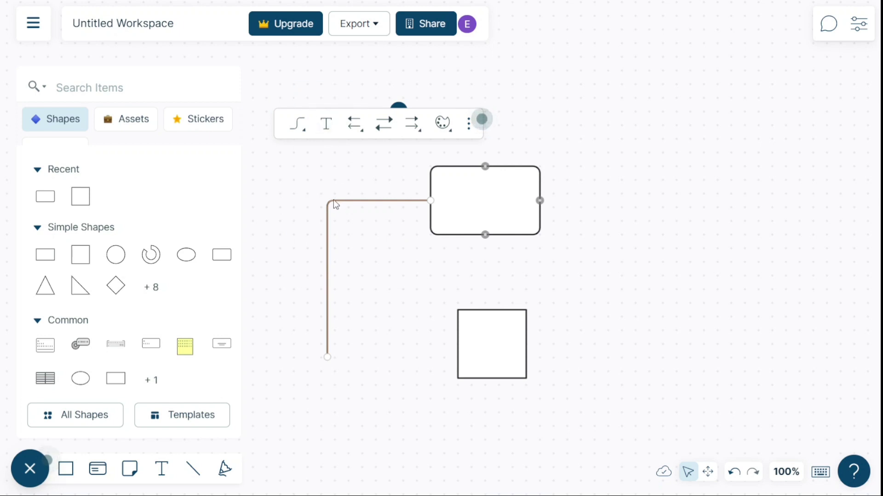
{"action": "left_click", "coordinate": [300, 125]}
{"action": "left_click", "coordinate": [300, 125]}
{"action": "left_click", "coordinate": [468, 123]}
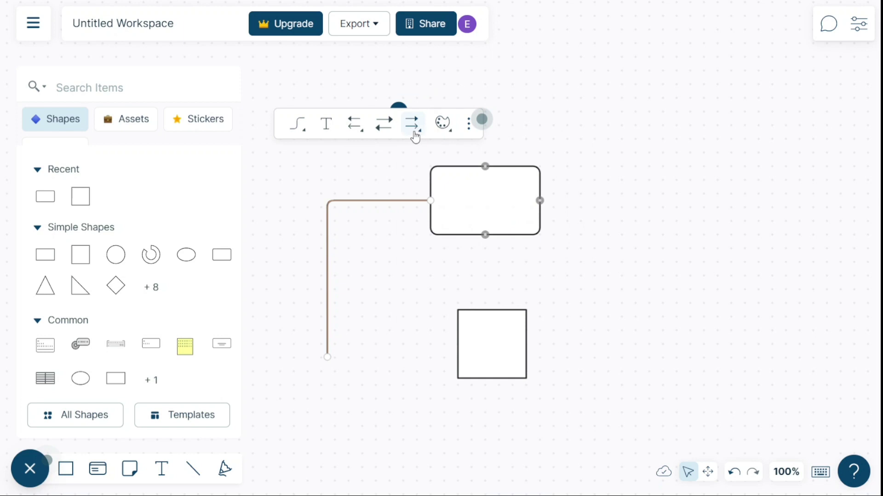
{"action": "left_click", "coordinate": [166, 470]}
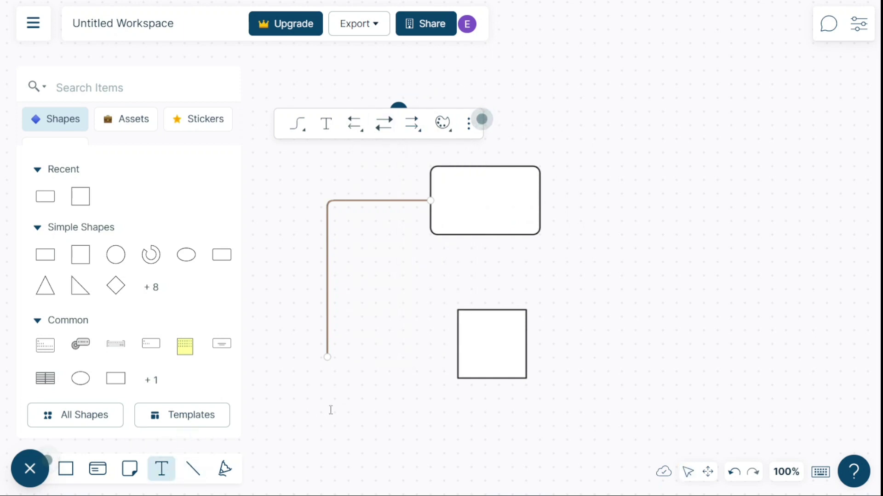
Step: Place an 'ok' text label on the canvas to the right of the shapes
{"action": "key", "text": "Escape"}
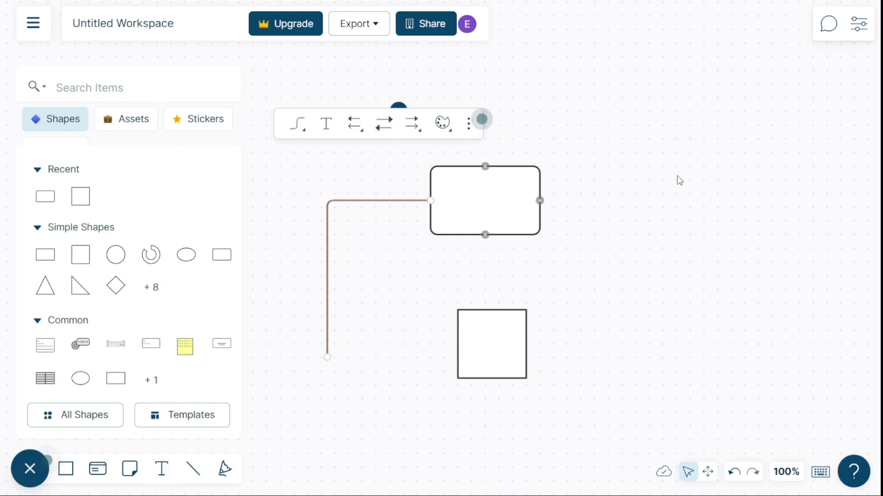
{"action": "left_click", "coordinate": [680, 181]}
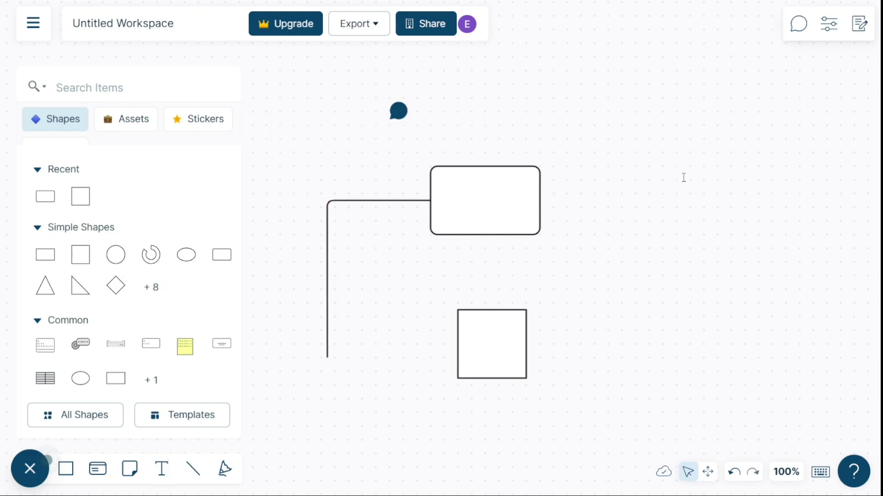
{"action": "type", "text": "ok"}
{"action": "left_click", "coordinate": [749, 275]}
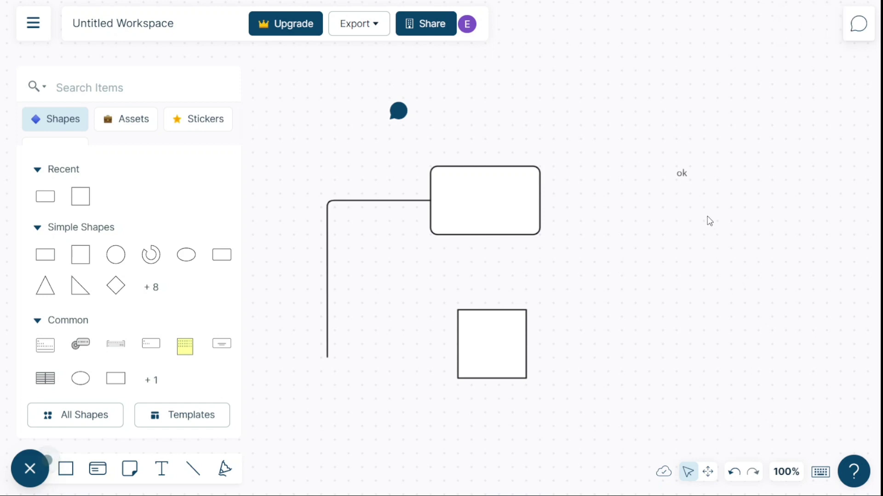
Step: Reopen the 'ok' text to review its alignment options, then leave editing
{"action": "left_click", "coordinate": [682, 173]}
{"action": "double_click", "coordinate": [683, 173]}
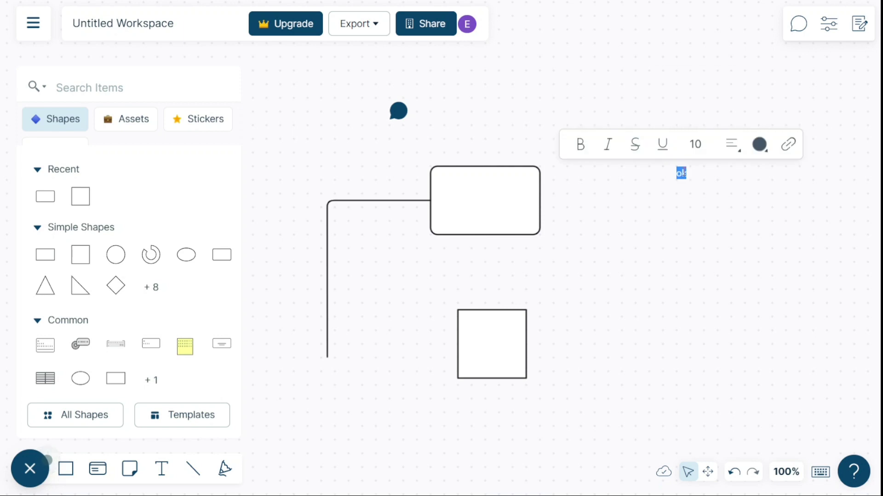
{"action": "left_click", "coordinate": [732, 155]}
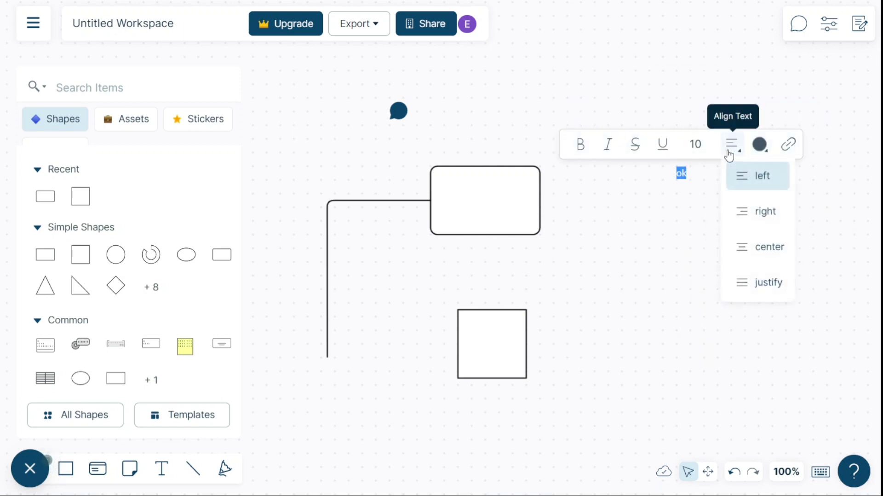
{"action": "left_click", "coordinate": [630, 237]}
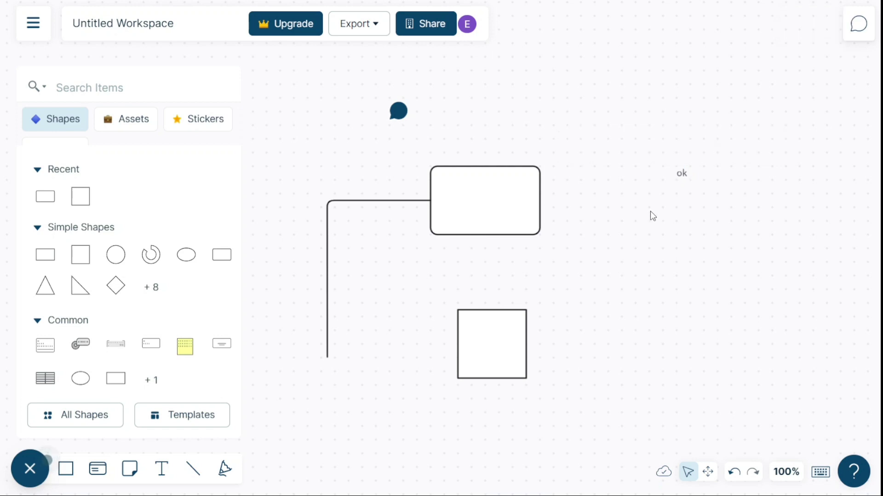
{"action": "left_click", "coordinate": [682, 175]}
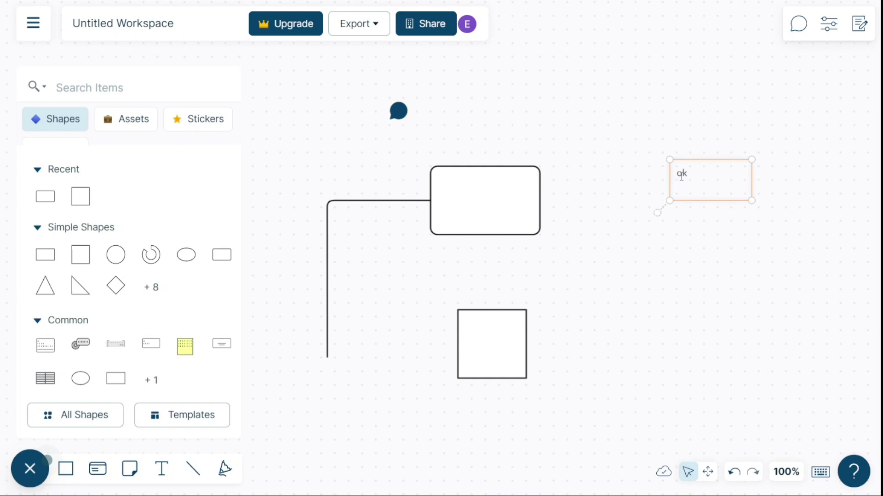
{"action": "double_click", "coordinate": [681, 177]}
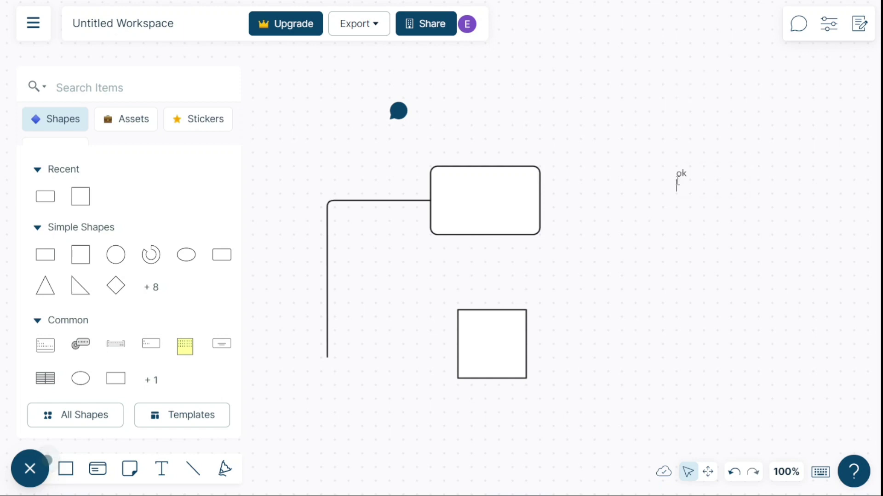
{"action": "left_click", "coordinate": [619, 300]}
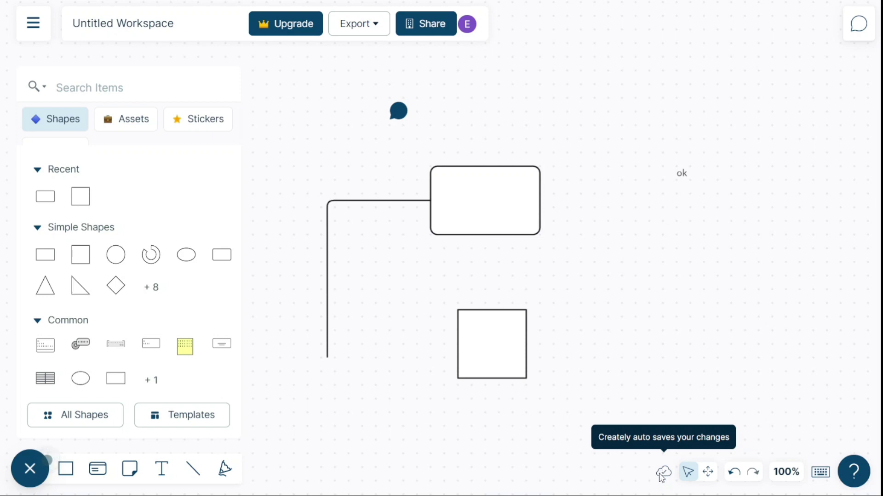
Step: Move the square up-right so it sits just below the rounded rectangle
{"action": "left_click", "coordinate": [486, 345]}
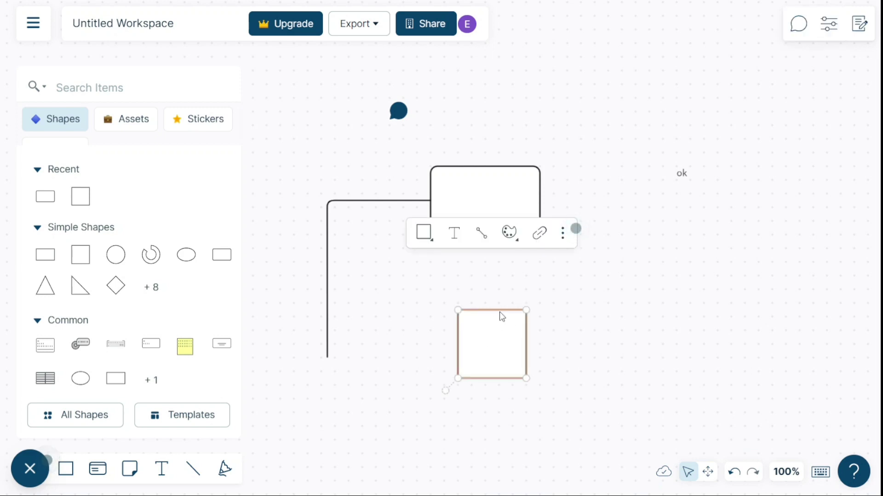
{"action": "left_click_drag", "start_coordinate": [501, 316], "coordinate": [515, 276]}
{"action": "left_click", "coordinate": [732, 325]}
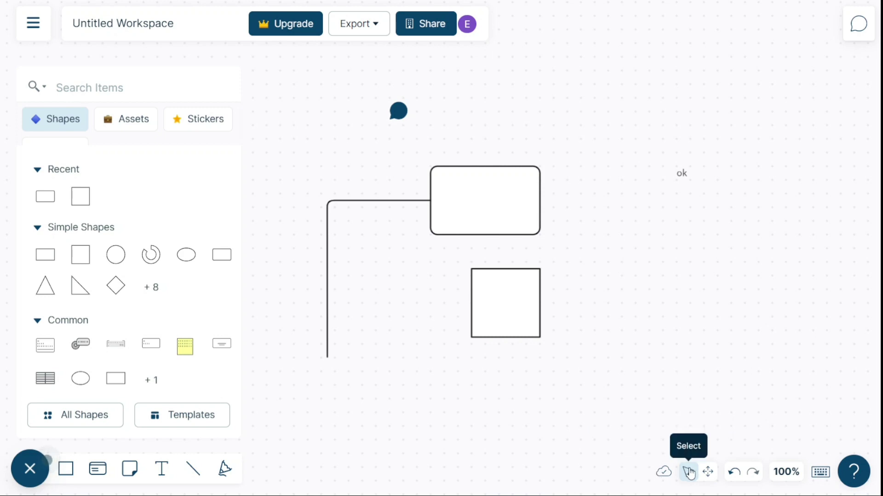
Step: Try the Pan and Select tools, then undo and redo the square's move
{"action": "left_click", "coordinate": [708, 472]}
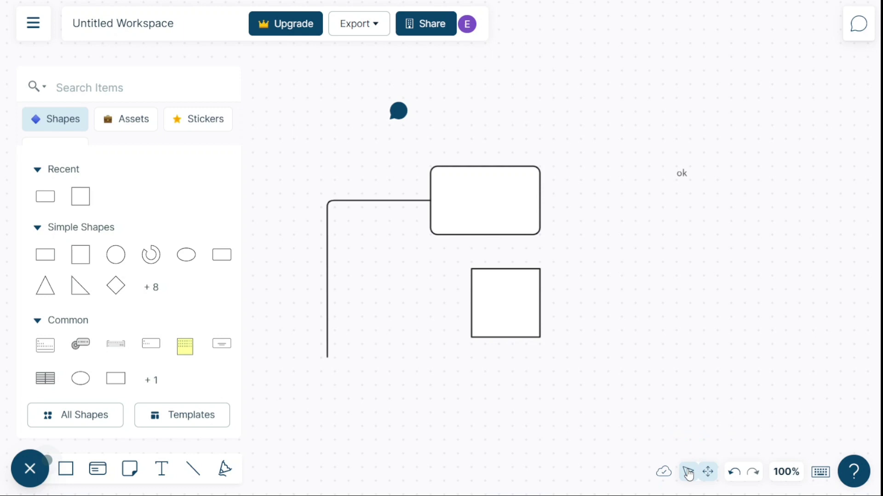
{"action": "left_click", "coordinate": [687, 472]}
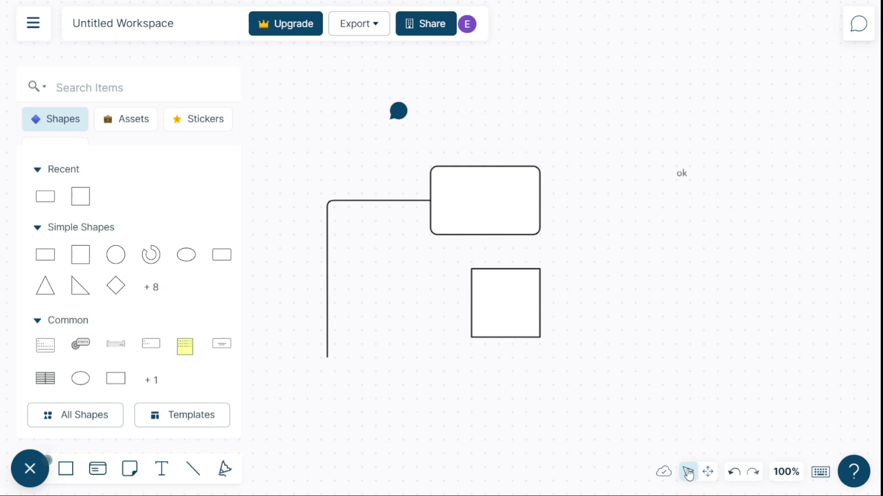
{"action": "left_click", "coordinate": [682, 178]}
{"action": "left_click", "coordinate": [701, 392]}
{"action": "left_click", "coordinate": [732, 475]}
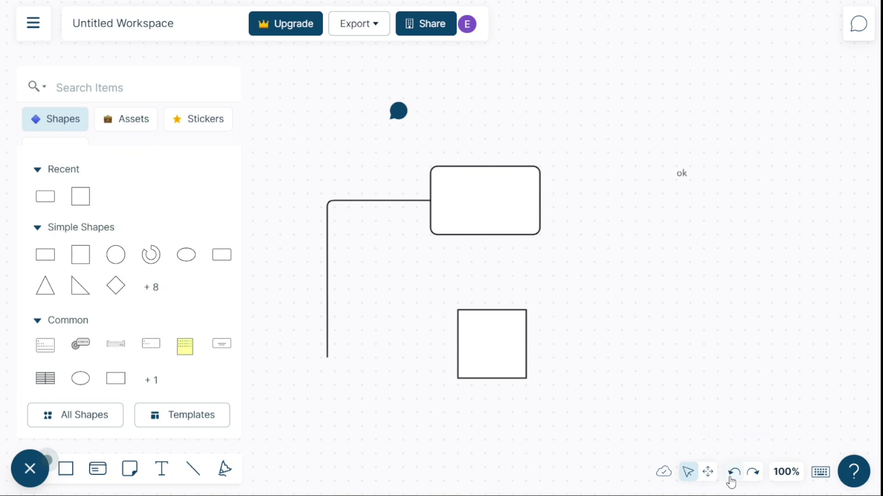
{"action": "left_click", "coordinate": [754, 477]}
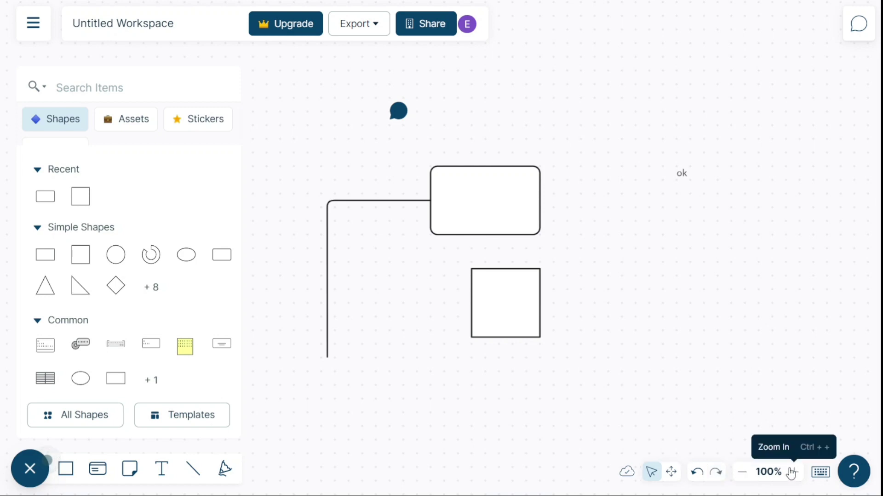
Step: Zoom the canvas in twice, then back out to 100%
{"action": "left_click", "coordinate": [790, 474]}
{"action": "left_click", "coordinate": [791, 474]}
{"action": "left_click", "coordinate": [744, 475]}
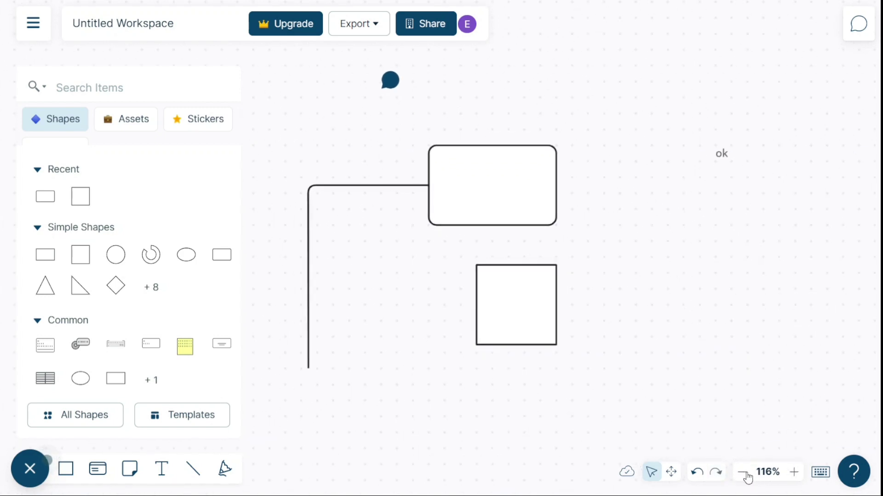
{"action": "left_click", "coordinate": [744, 475]}
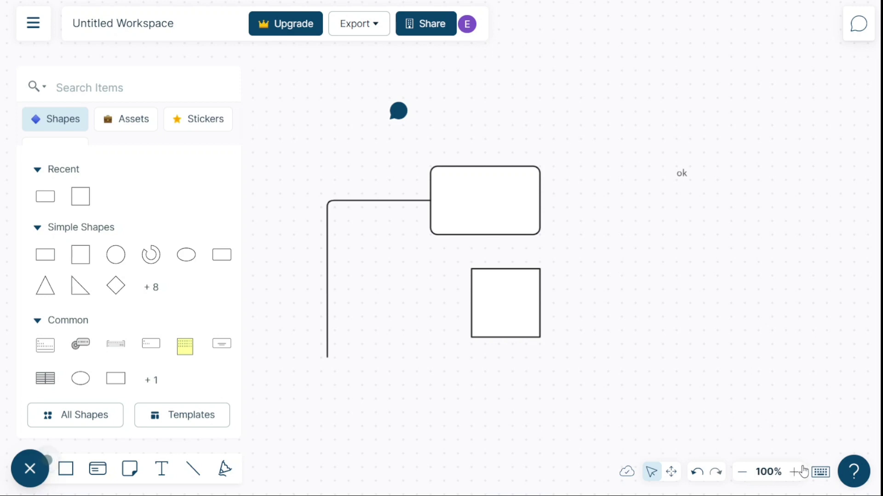
Step: View the keyboard Shortcuts list and close it
{"action": "left_click", "coordinate": [820, 472]}
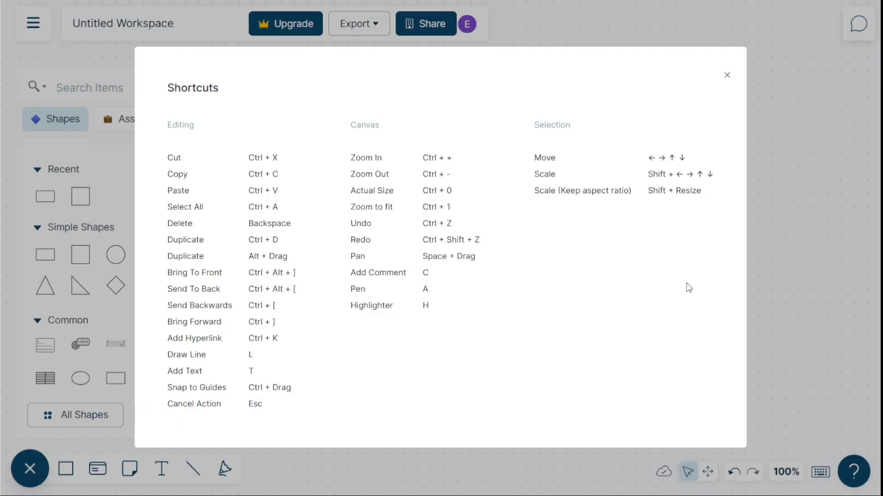
{"action": "left_click", "coordinate": [727, 76]}
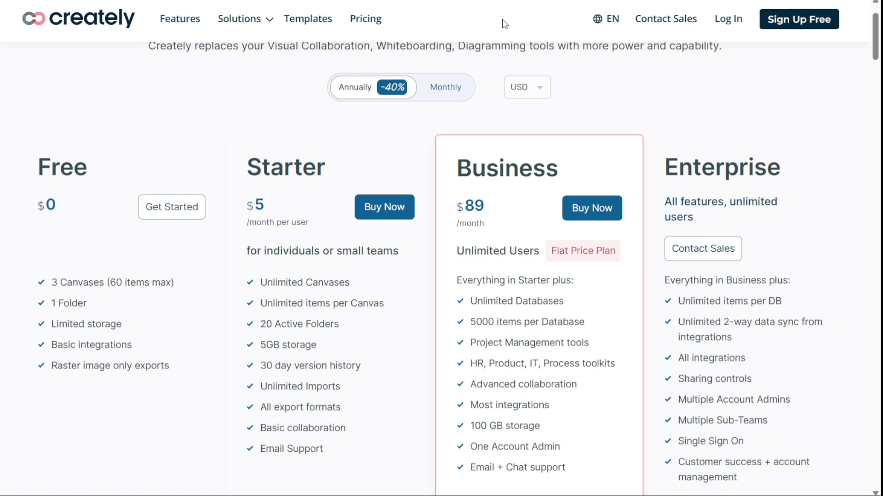
{"action": "scroll", "coordinate": [505, 23], "scroll_direction": "down", "scroll_amount": 1}
{"action": "scroll", "coordinate": [503, 23], "scroll_direction": "up", "scroll_amount": 1}
{"action": "left_click", "coordinate": [446, 92]}
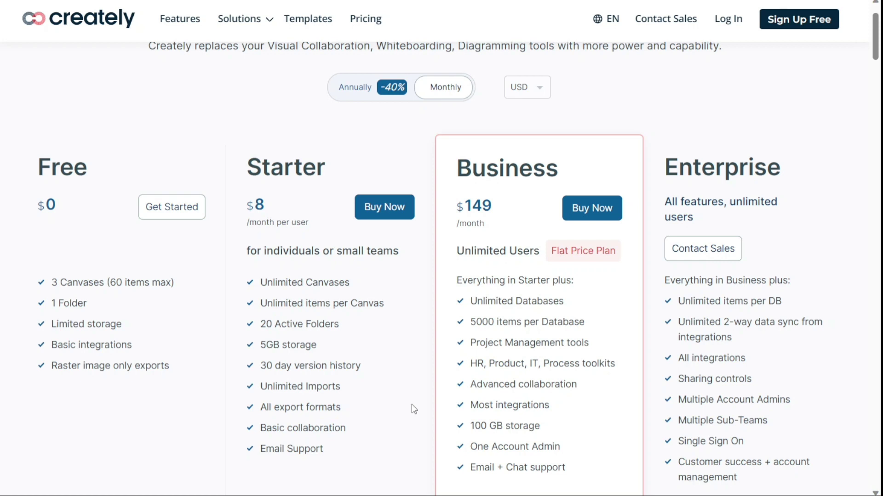
{"action": "left_click", "coordinate": [345, 98]}
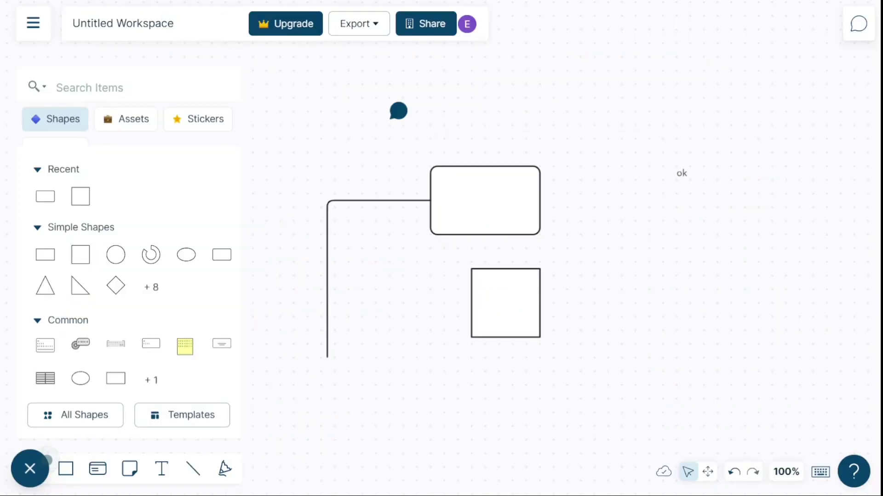
Step: Show the workspace's export formats: PNG, SVG, JPEG, CSV and PDF
{"action": "left_click", "coordinate": [351, 31]}
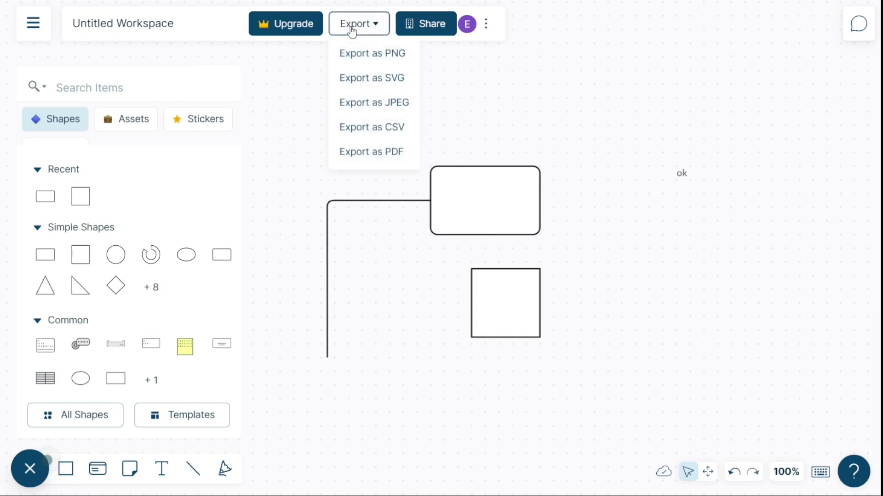